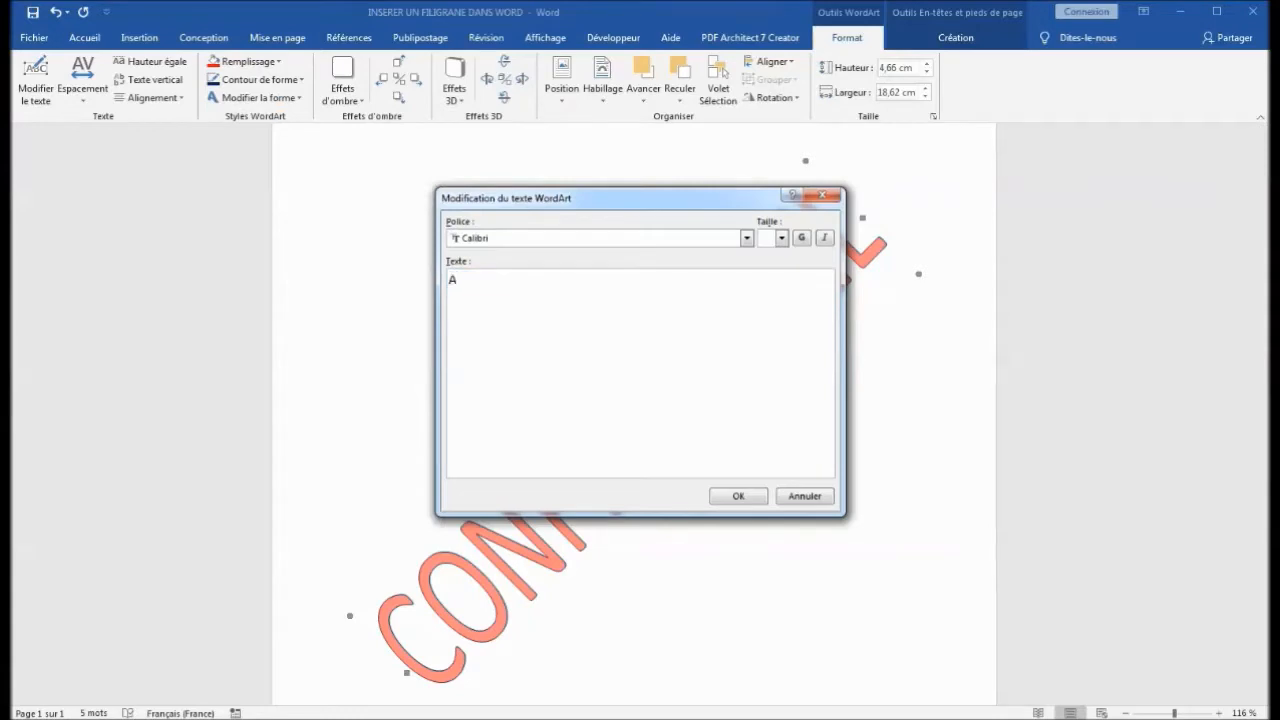
Set a font and bold for the watermark's WordArt text and apply the replacement wording ending in EXCLUSIVEMENT
{"action": "left_click", "coordinate": [505, 244]}
{"action": "left_click", "coordinate": [747, 239]}
{"action": "left_click_drag", "start_coordinate": [748, 264], "coordinate": [748, 281]}
{"action": "left_click", "coordinate": [802, 238]}
{"action": "left_click", "coordinate": [738, 496]}
{"action": "scroll", "coordinate": [896, 540], "scroll_direction": "up", "scroll_amount": 5}
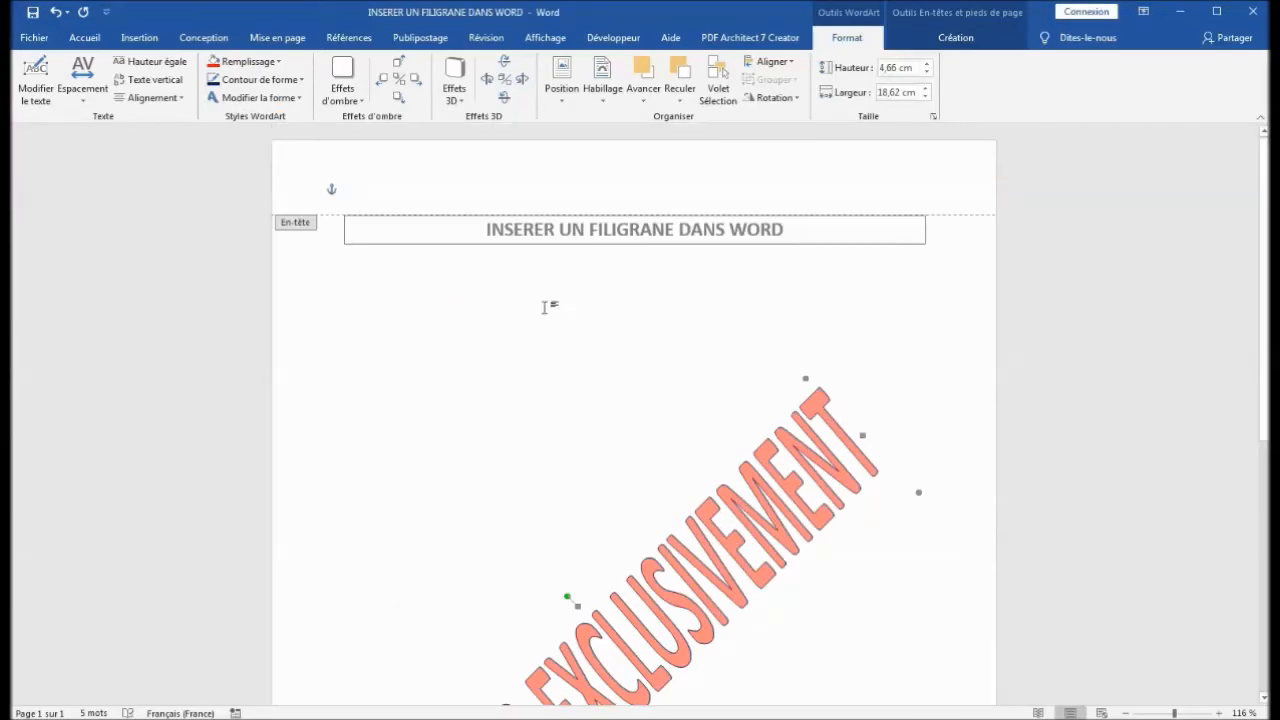
Paste the copied article into the document body and replace its "Faute de consensus politique" paragraph with "Modifier le texte ainsi"
{"action": "double_click", "coordinate": [562, 315]}
{"action": "key", "text": "ctrl+v"}
{"action": "scroll", "coordinate": [600, 400], "scroll_direction": "up", "scroll_amount": 1}
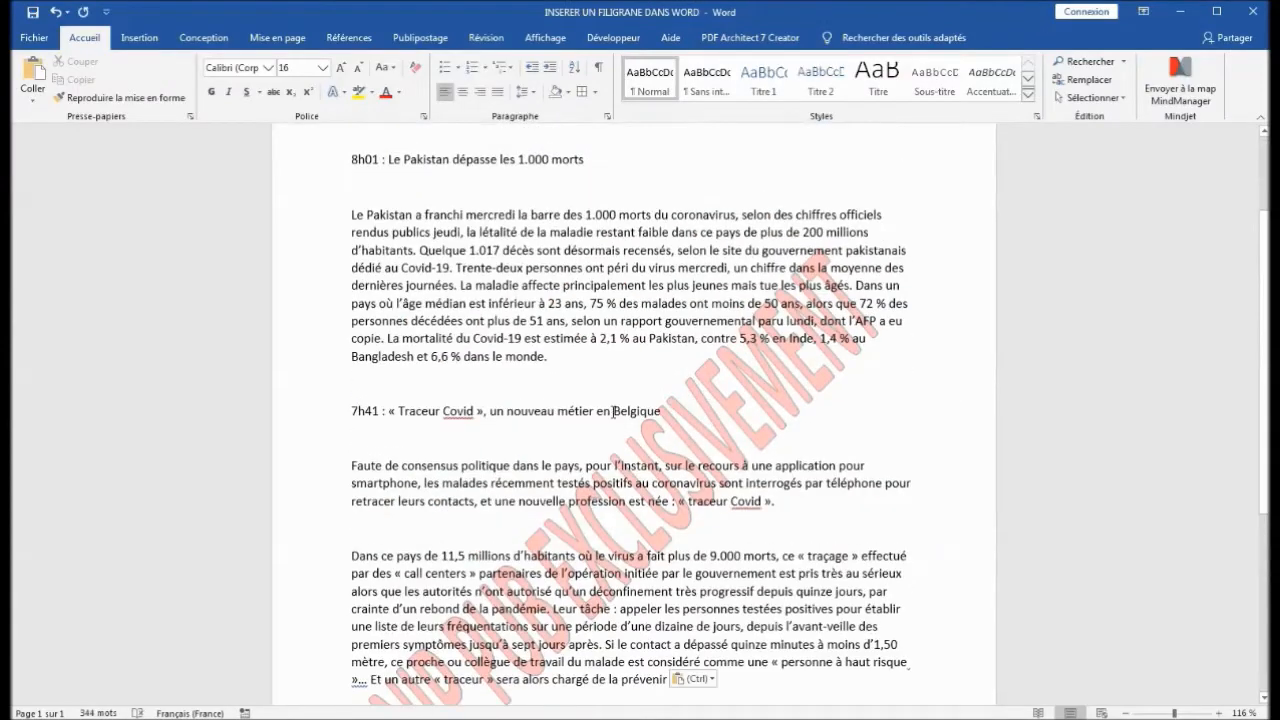
{"action": "triple_click", "coordinate": [781, 496]}
{"action": "type", "text": "Modifier le texte ainsi"}
Delete the EXCLUSIVEMENT watermark from the header layer and return to the body text
{"action": "scroll", "coordinate": [387, 193], "scroll_direction": "up", "scroll_amount": 3}
{"action": "double_click", "coordinate": [387, 193]}
{"action": "left_click", "coordinate": [763, 529]}
{"action": "key", "text": "Delete"}
{"action": "double_click", "coordinate": [434, 266]}
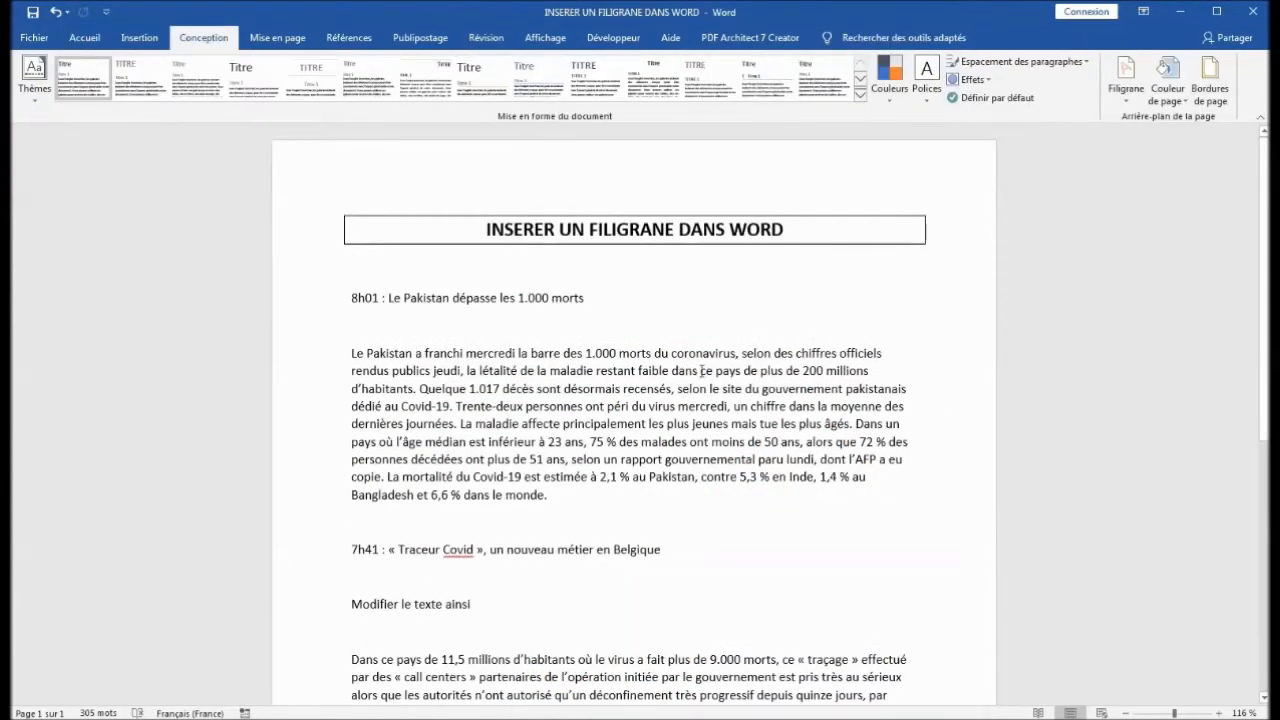
Open the document's watermark options to set up another watermark
{"action": "left_click", "coordinate": [1126, 85]}
{"action": "left_click", "coordinate": [1150, 614]}
{"action": "left_click", "coordinate": [479, 274]}
{"action": "left_click", "coordinate": [537, 292]}
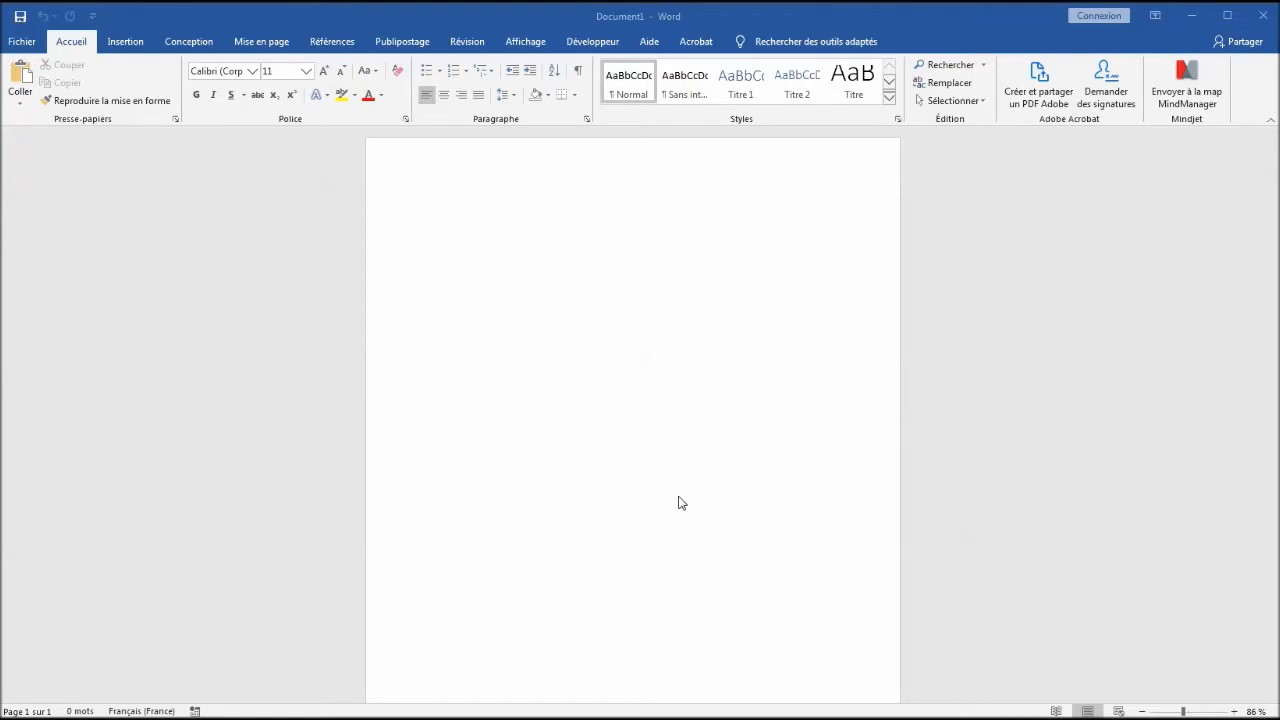
Fill the blank document with empty paragraphs until it extends to six pages
{"action": "left_click", "coordinate": [588, 287]}
{"action": "key", "text": "Return"}
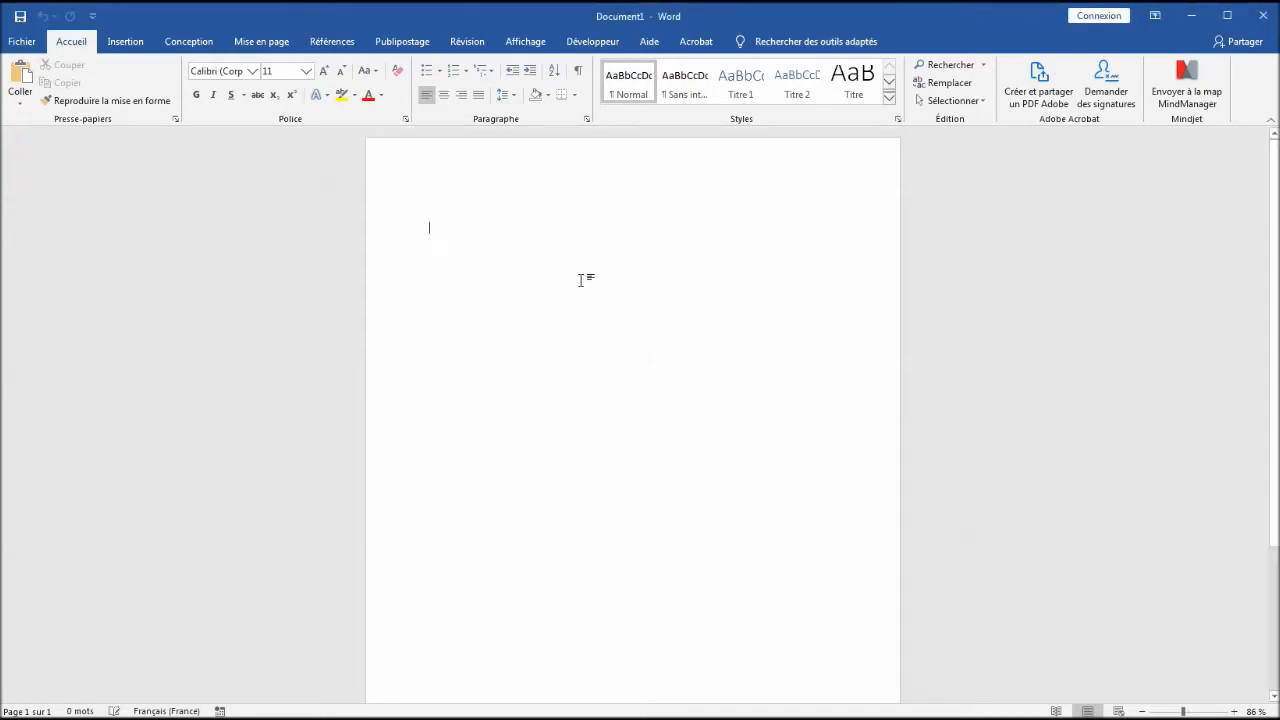
{"action": "key", "text": "Return"}
{"action": "key", "text": "Return"}
{"action": "key", "text": "Return"}
{"action": "key", "text": "Return"}
{"action": "key", "text": "Return"}
{"action": "key", "text": "Return"}
{"action": "key", "text": "Return"}
{"action": "key", "text": "Return"}
{"action": "key", "text": "Return"}
{"action": "key", "text": "Return"}
{"action": "key", "text": "Return"}
{"action": "key", "text": "Return"}
{"action": "key", "text": "Return"}
{"action": "key", "text": "Return"}
{"action": "key", "text": "Return"}
{"action": "key", "text": "Return"}
{"action": "key", "text": "Return"}
{"action": "key", "text": "Return"}
{"action": "key", "text": "Return"}
{"action": "key", "text": "Return"}
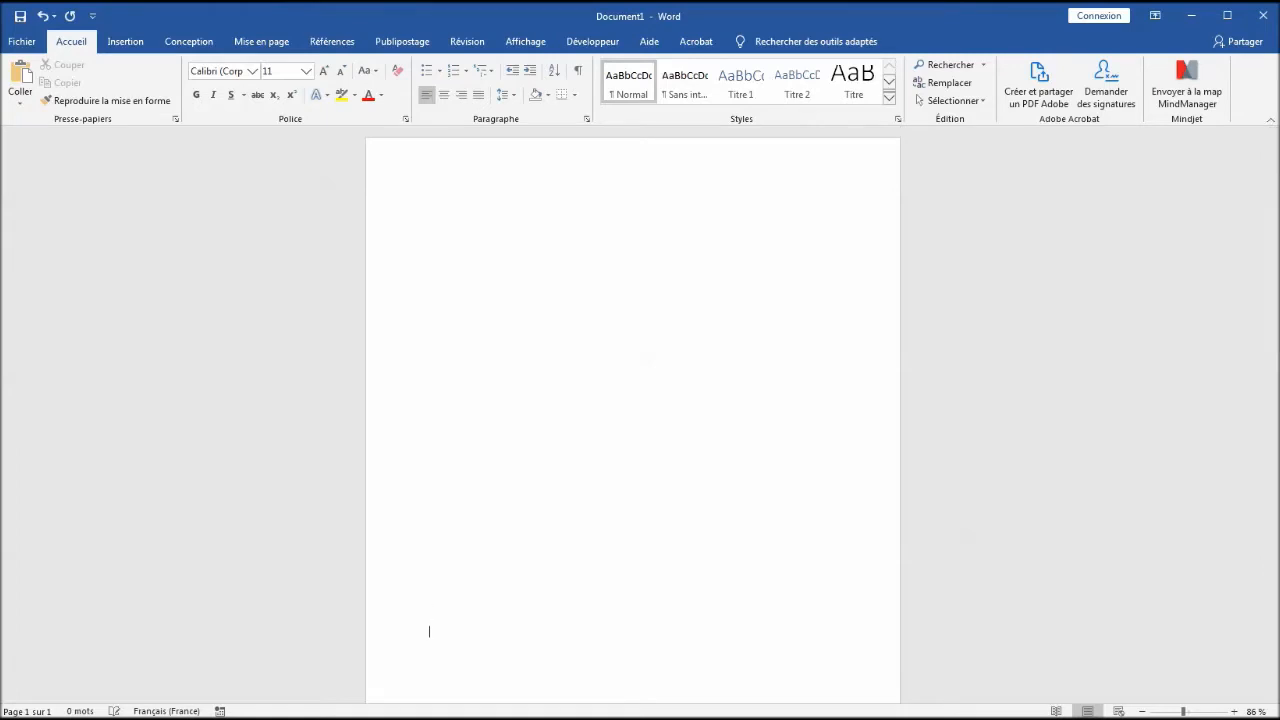
{"action": "key", "text": "Return"}
{"action": "key", "text": "Return"}
{"action": "key", "text": "Return"}
{"action": "key", "text": "Return"}
{"action": "key", "text": "Return"}
{"action": "key", "text": "Return"}
{"action": "key", "text": "Return"}
{"action": "key", "text": "Return"}
{"action": "key", "text": "Return"}
{"action": "key", "text": "Return"}
{"action": "key", "text": "Return"}
{"action": "key", "text": "Return"}
{"action": "key", "text": "Return"}
{"action": "key", "text": "Return"}
{"action": "key", "text": "Return"}
{"action": "key", "text": "Return"}
{"action": "key", "text": "Return"}
{"action": "key", "text": "Return"}
{"action": "key", "text": "Return"}
{"action": "key", "text": "Return"}
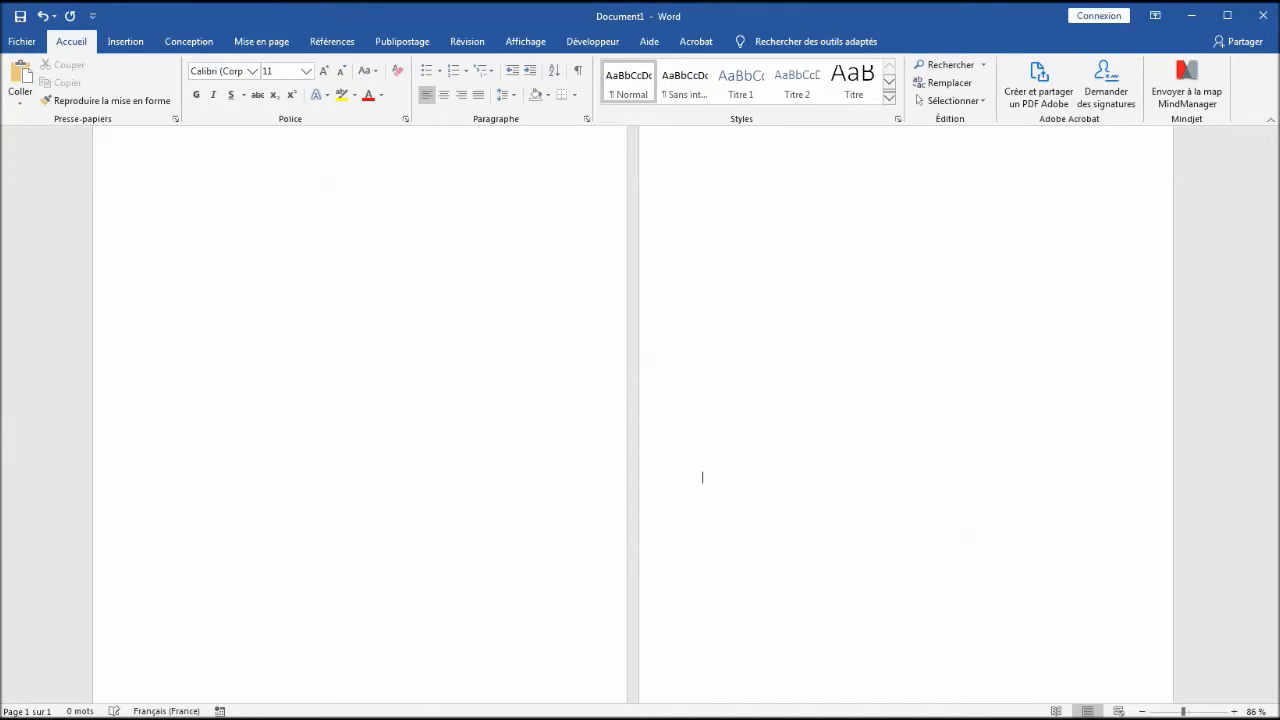
{"action": "key", "text": "Return"}
{"action": "key", "text": "Return"}
{"action": "key", "text": "Return"}
{"action": "key", "text": "Return"}
{"action": "key", "text": "Return"}
{"action": "key", "text": "Return"}
{"action": "key", "text": "Return"}
{"action": "key", "text": "Return"}
{"action": "key", "text": "Return"}
{"action": "key", "text": "Return"}
{"action": "key", "text": "Return"}
{"action": "key", "text": "Return"}
{"action": "key", "text": "Return"}
{"action": "key", "text": "Return"}
{"action": "key", "text": "Return"}
{"action": "key", "text": "Return"}
{"action": "key", "text": "Return"}
{"action": "key", "text": "Return"}
{"action": "key", "text": "Return"}
{"action": "key", "text": "Return"}
{"action": "key", "text": "Return"}
{"action": "key", "text": "Return"}
{"action": "key", "text": "Return"}
{"action": "key", "text": "Return"}
{"action": "key", "text": "Return"}
{"action": "key", "text": "Return"}
{"action": "key", "text": "Return"}
{"action": "key", "text": "Return"}
{"action": "key", "text": "Return"}
{"action": "key", "text": "Return"}
{"action": "key", "text": "Return"}
{"action": "key", "text": "Return"}
{"action": "key", "text": "Return"}
{"action": "key", "text": "Return"}
{"action": "key", "text": "Return"}
{"action": "key", "text": "Return"}
{"action": "key", "text": "Return"}
{"action": "key", "text": "Return"}
{"action": "key", "text": "Return"}
{"action": "key", "text": "Return"}
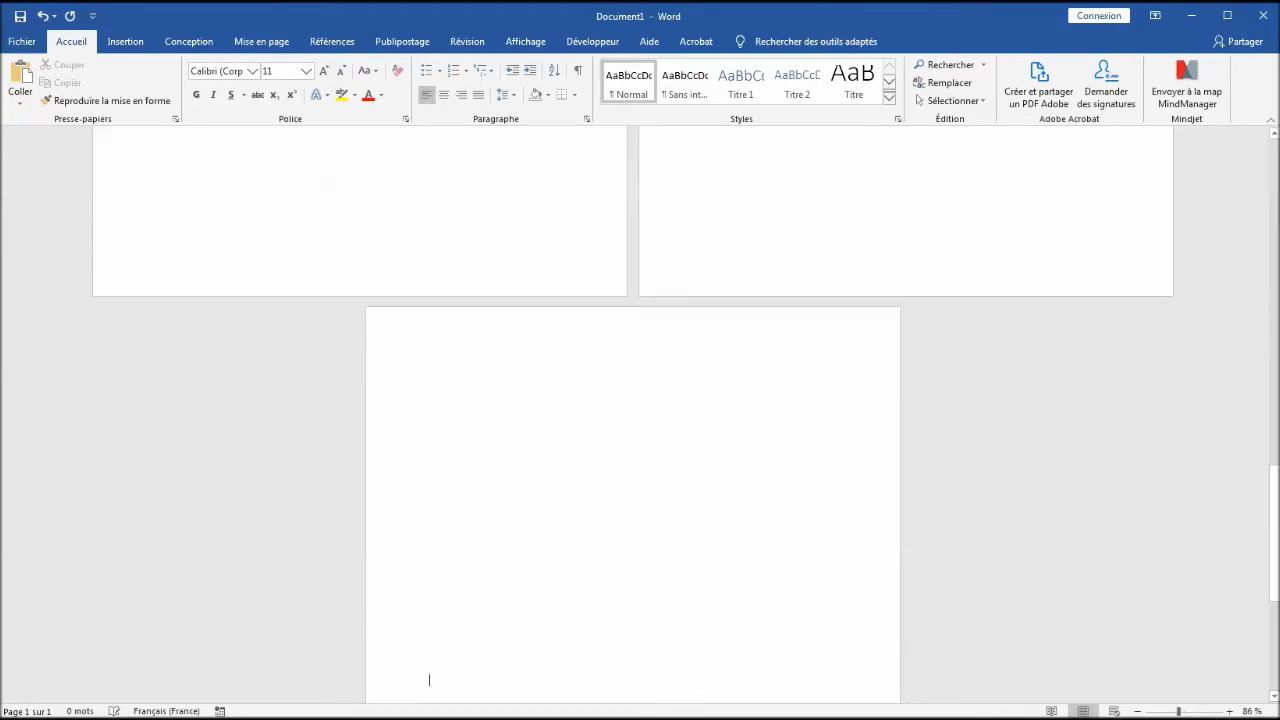
{"action": "key", "text": "Return"}
{"action": "key", "text": "Return"}
{"action": "key", "text": "Return"}
{"action": "key", "text": "Return"}
{"action": "key", "text": "Return"}
{"action": "key", "text": "Return"}
{"action": "key", "text": "Return"}
{"action": "key", "text": "Return"}
{"action": "key", "text": "Return"}
{"action": "key", "text": "Return"}
{"action": "key", "text": "Return"}
{"action": "key", "text": "Return"}
{"action": "key", "text": "Return"}
{"action": "key", "text": "Return"}
{"action": "key", "text": "Return"}
{"action": "key", "text": "Return"}
{"action": "key", "text": "Return"}
{"action": "key", "text": "Return"}
{"action": "key", "text": "Return"}
{"action": "key", "text": "Return"}
Open the first page's header, enable the "Première page différente" option and return to the body text
{"action": "scroll", "coordinate": [603, 286], "scroll_direction": "up", "scroll_amount": 8}
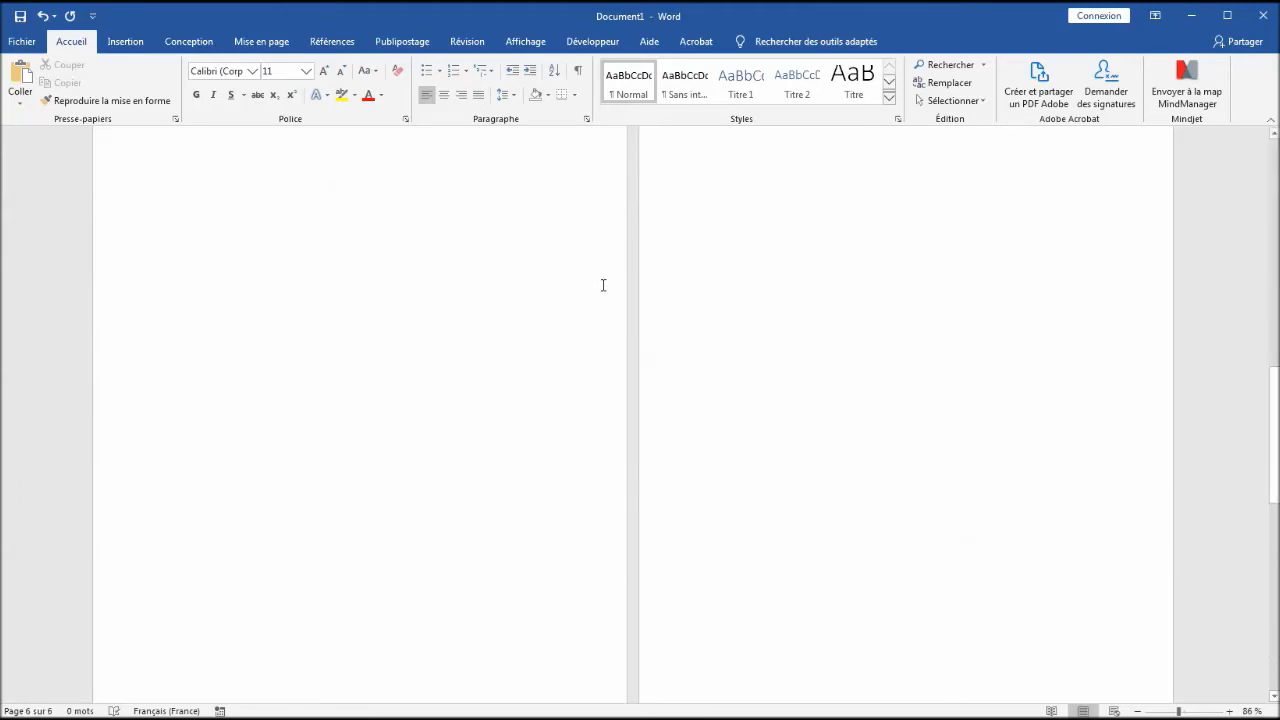
{"action": "scroll", "coordinate": [595, 288], "scroll_direction": "up", "scroll_amount": 5}
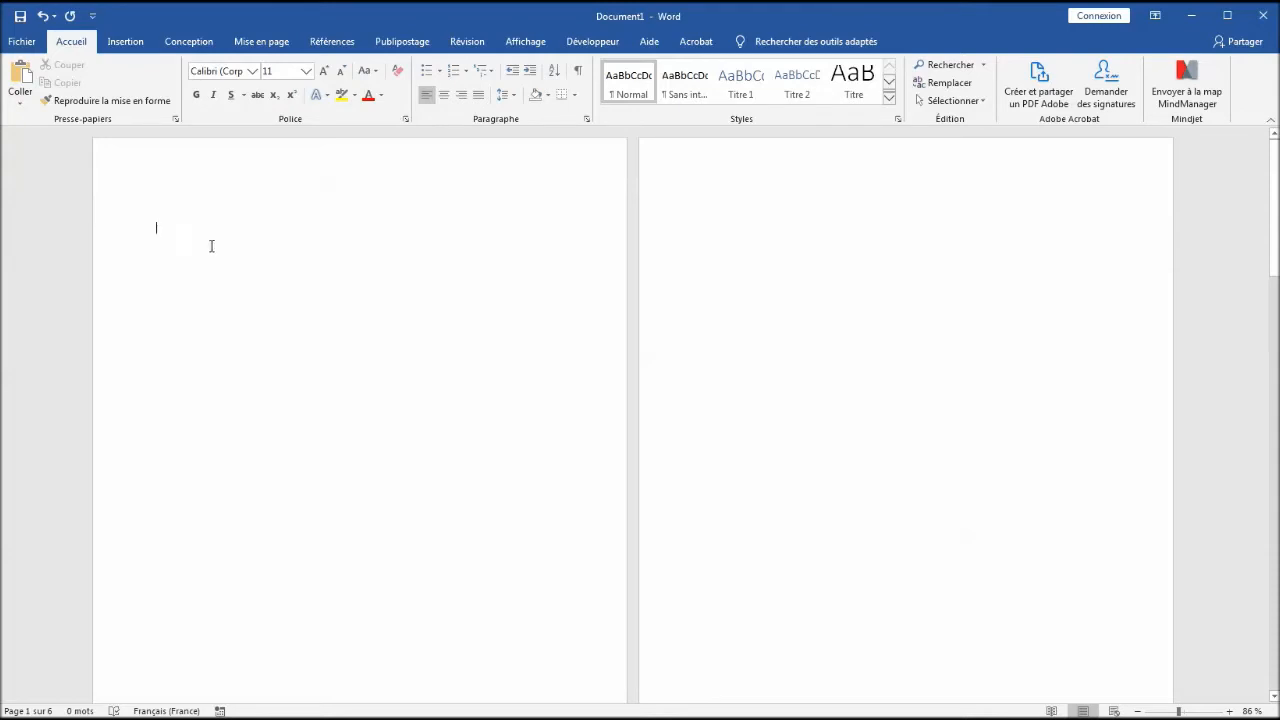
{"action": "scroll", "coordinate": [243, 265], "scroll_direction": "down", "scroll_amount": 1}
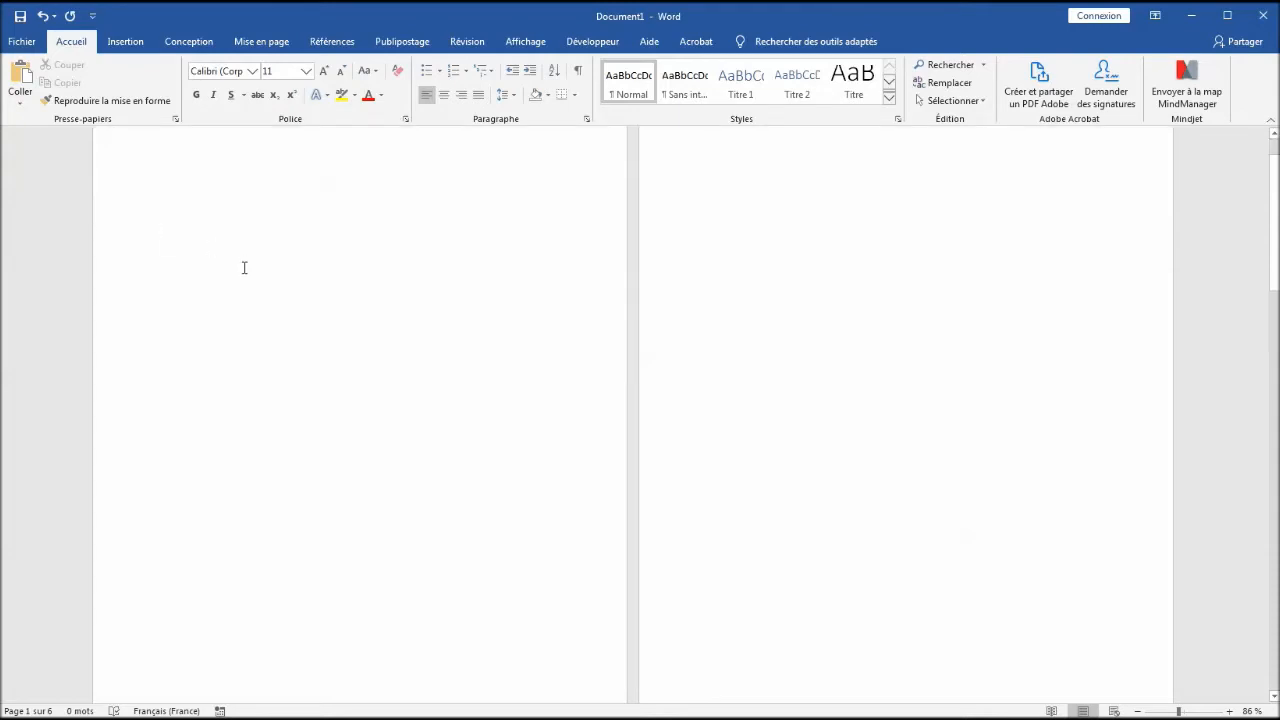
{"action": "scroll", "coordinate": [245, 275], "scroll_direction": "up", "scroll_amount": 1}
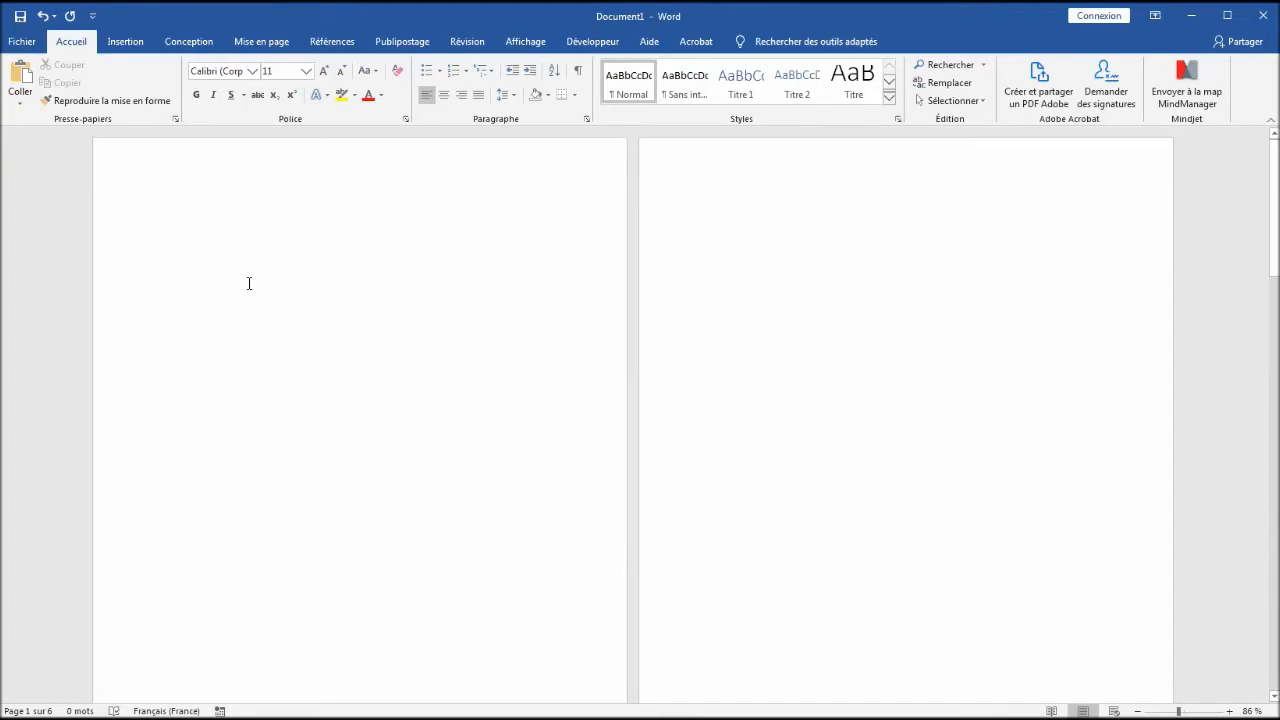
{"action": "double_click", "coordinate": [172, 182]}
{"action": "scroll", "coordinate": [332, 192], "scroll_direction": "down", "scroll_amount": 8}
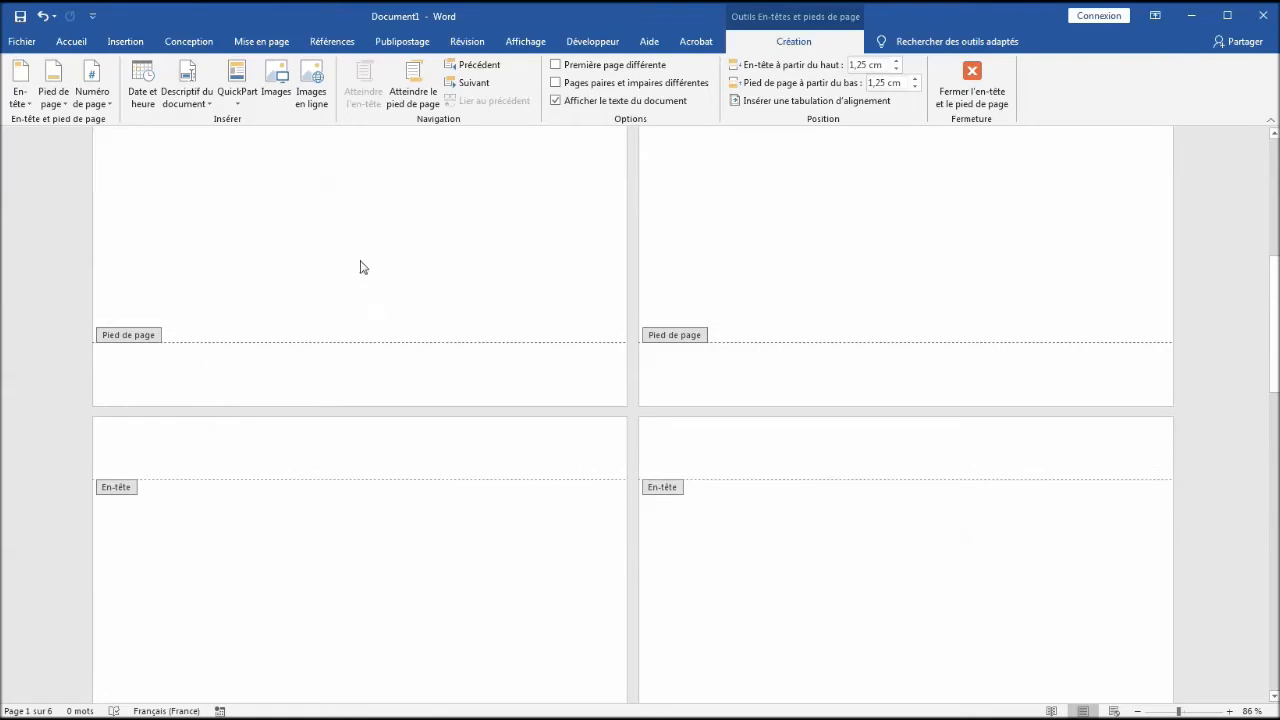
{"action": "scroll", "coordinate": [371, 255], "scroll_direction": "up", "scroll_amount": 8}
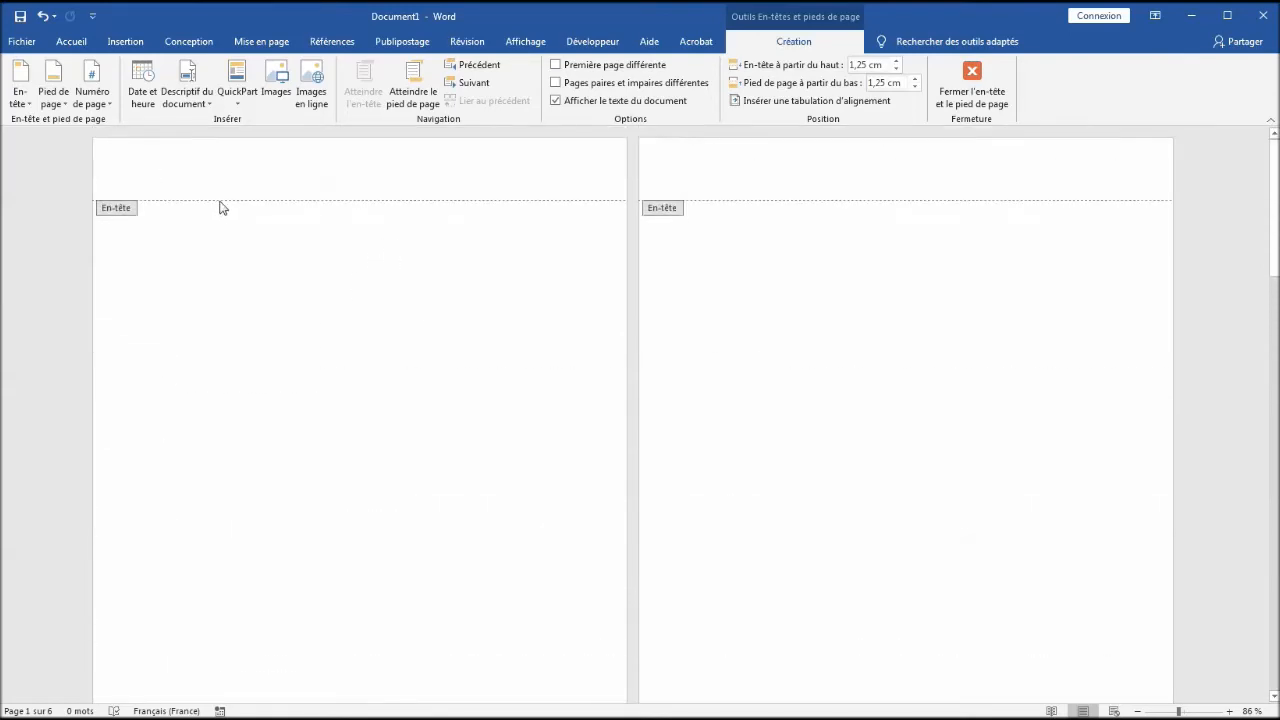
{"action": "left_click", "coordinate": [557, 66]}
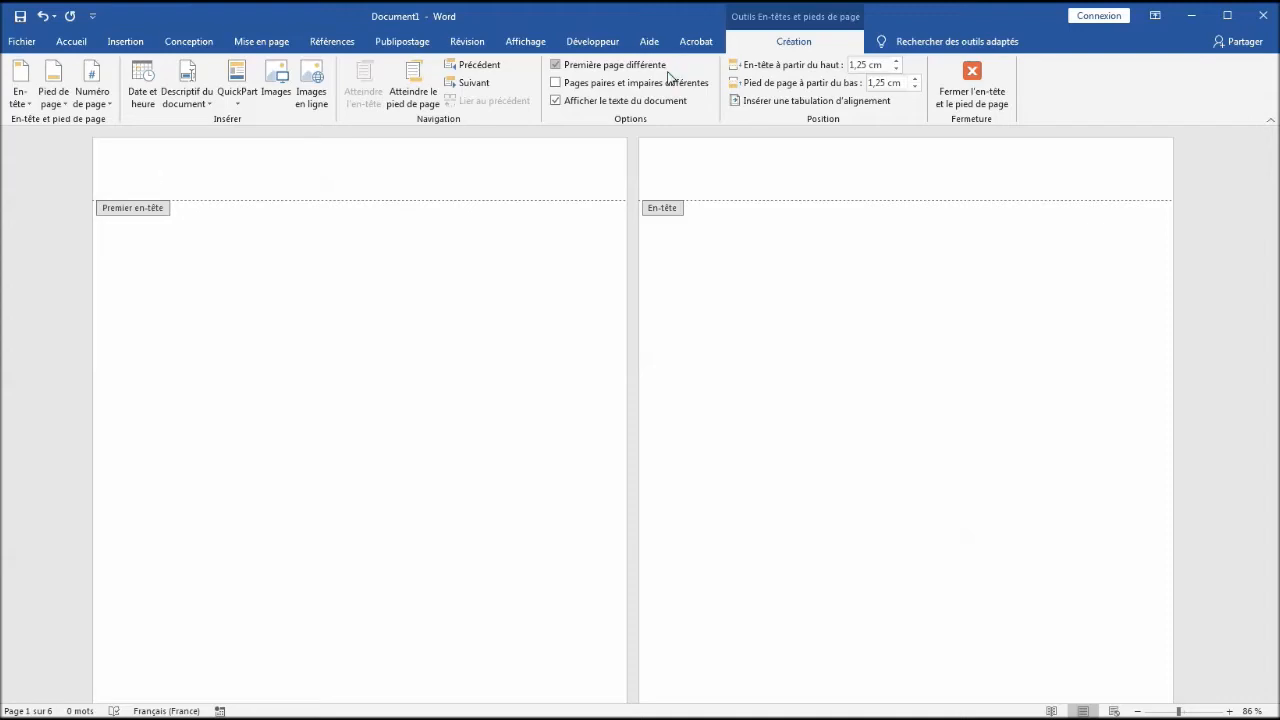
{"action": "double_click", "coordinate": [214, 251]}
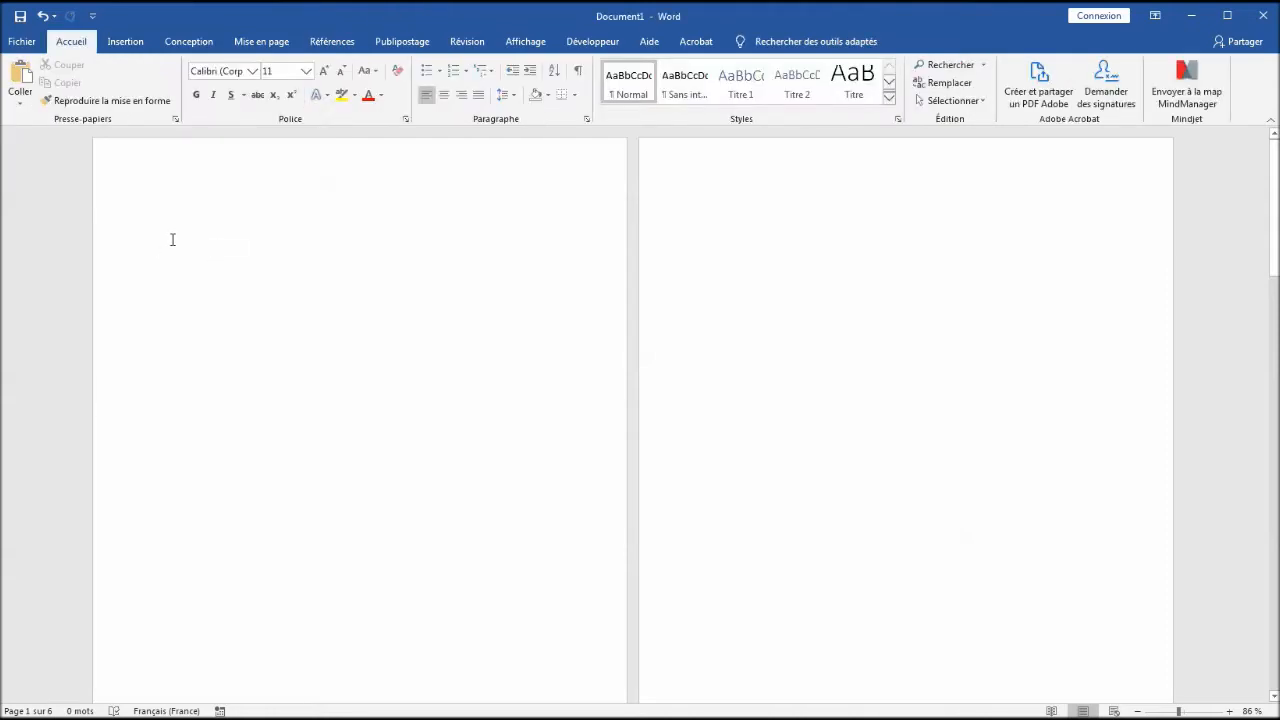
Insert the predefined CONFIDENTIEL 1 watermark on the first page
{"action": "left_click", "coordinate": [190, 47]}
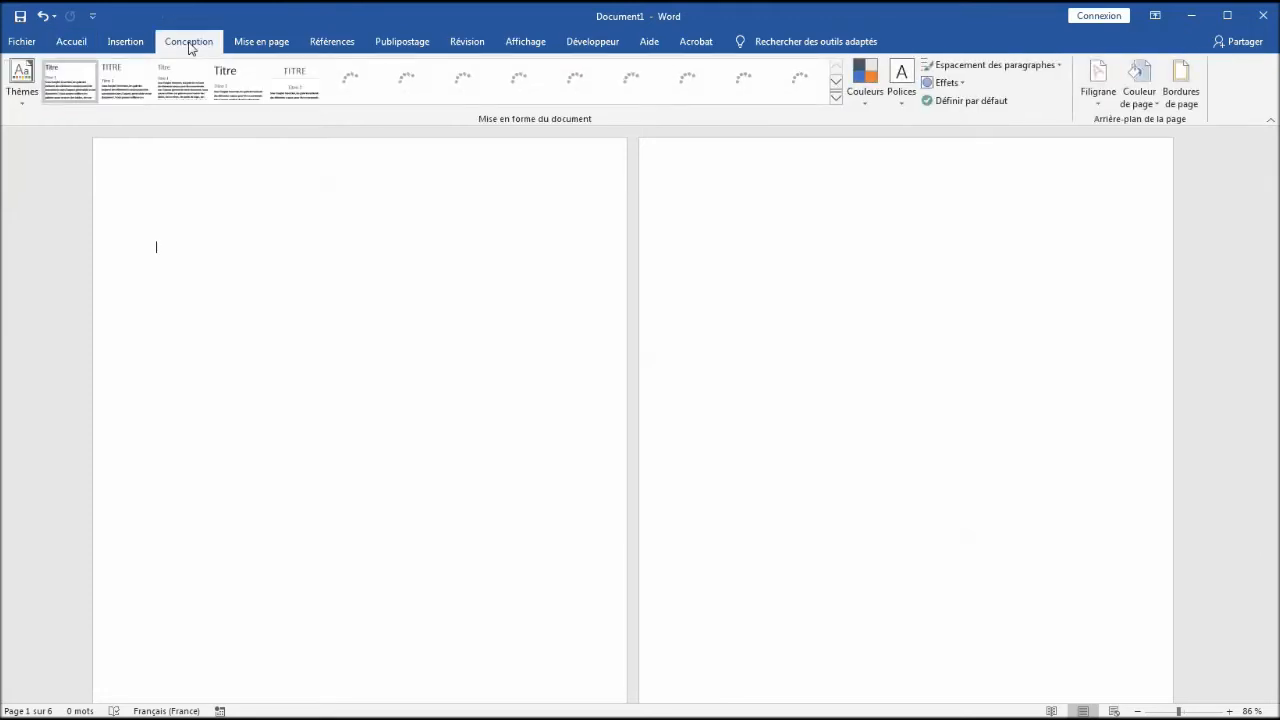
{"action": "left_click", "coordinate": [1098, 104]}
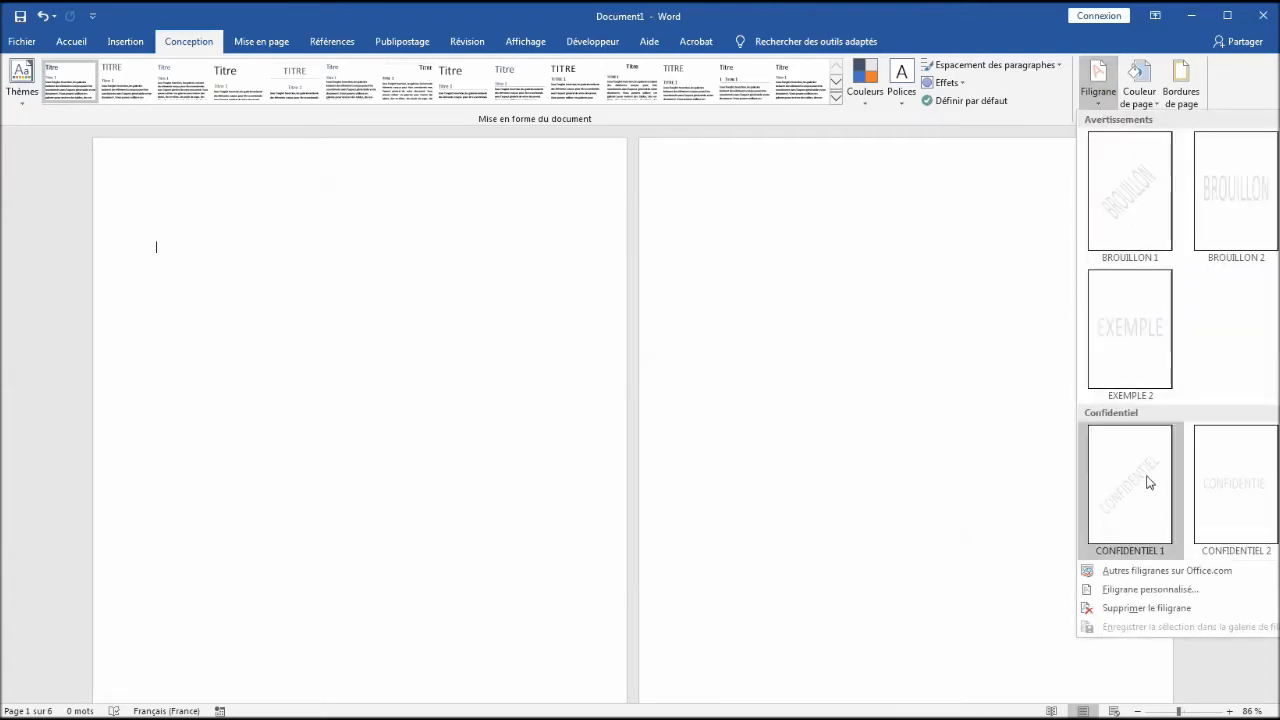
{"action": "left_click", "coordinate": [1147, 481]}
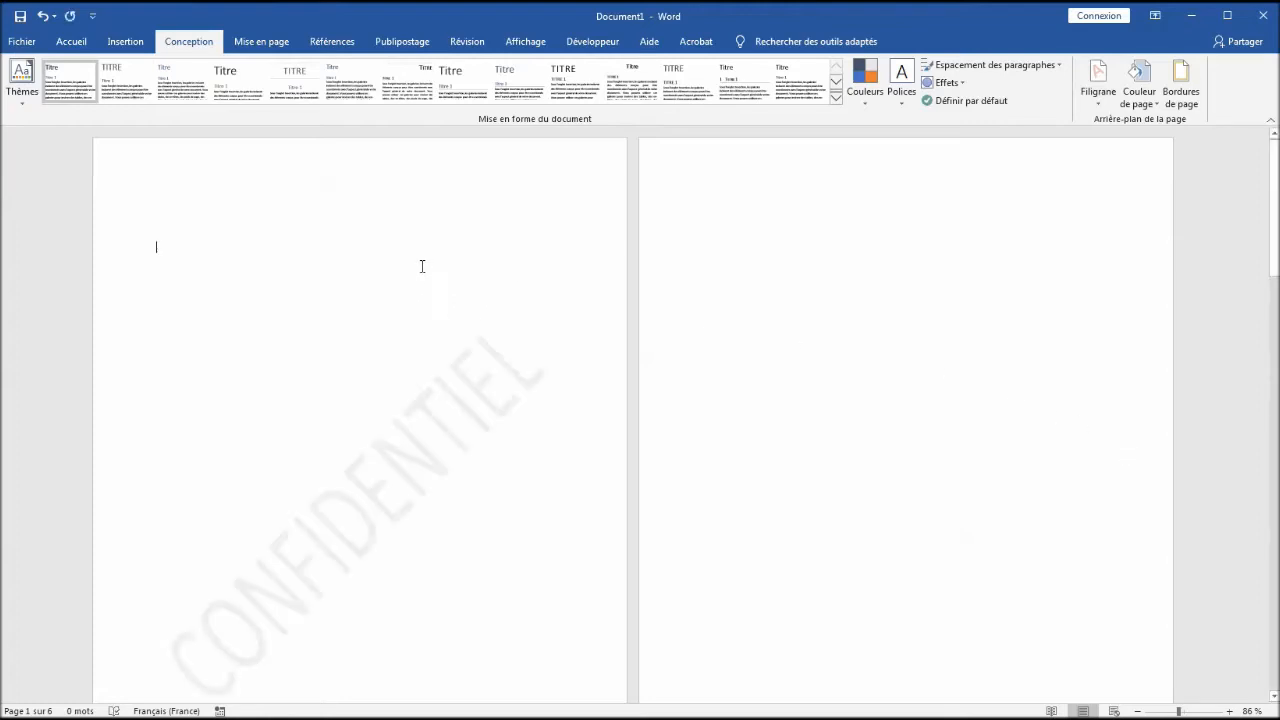
Open the footer on page two and turn off the "Première page différente" option
{"action": "scroll", "coordinate": [364, 306], "scroll_direction": "down", "scroll_amount": 3}
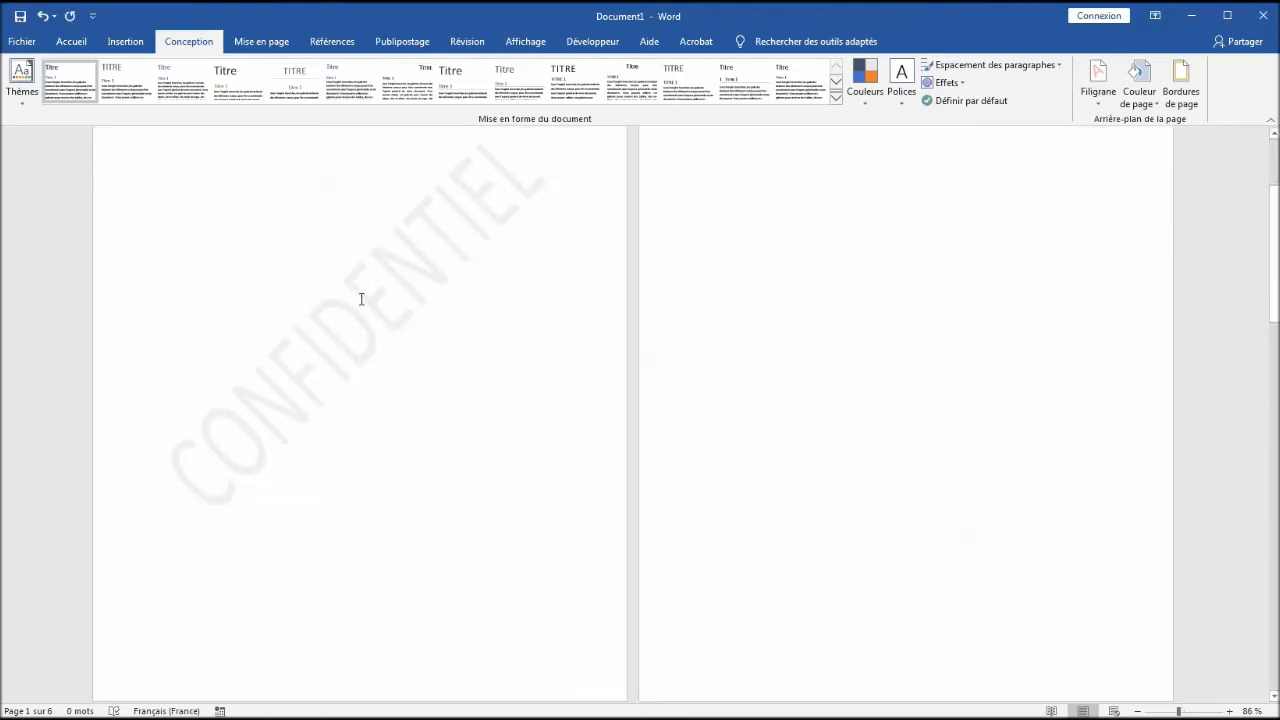
{"action": "scroll", "coordinate": [717, 260], "scroll_direction": "up", "scroll_amount": 3}
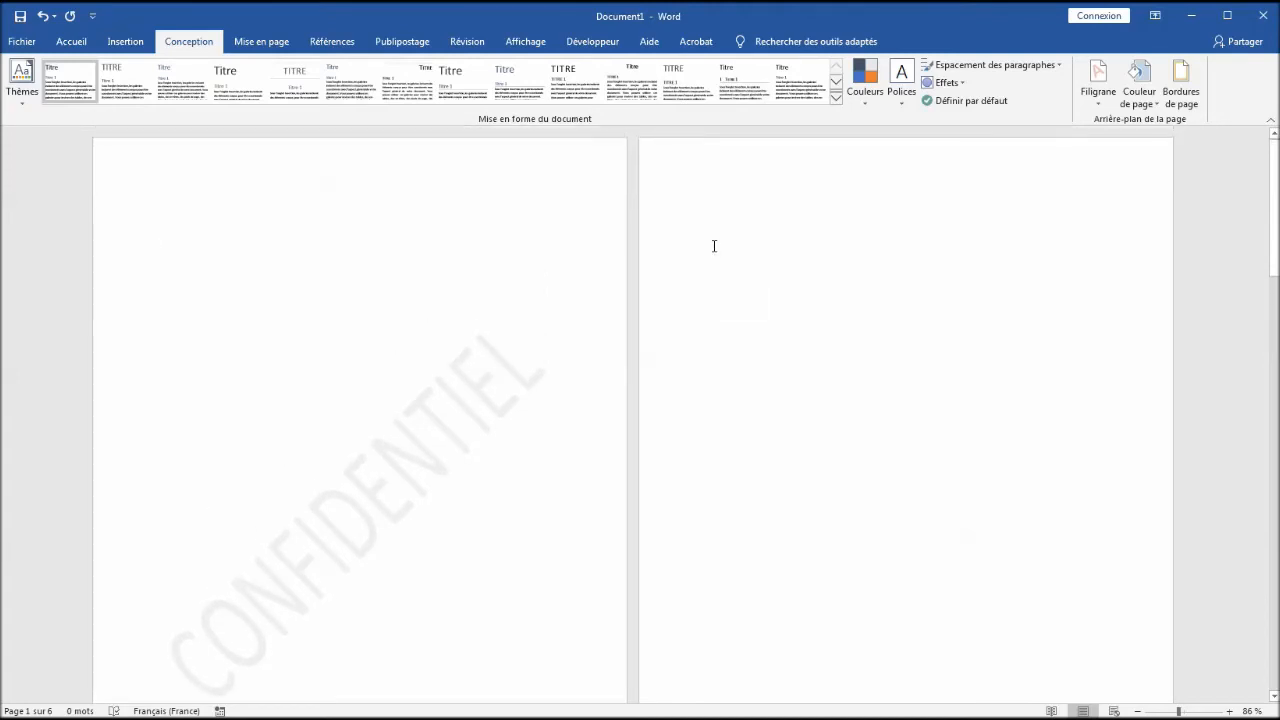
{"action": "scroll", "coordinate": [716, 258], "scroll_direction": "down", "scroll_amount": 10}
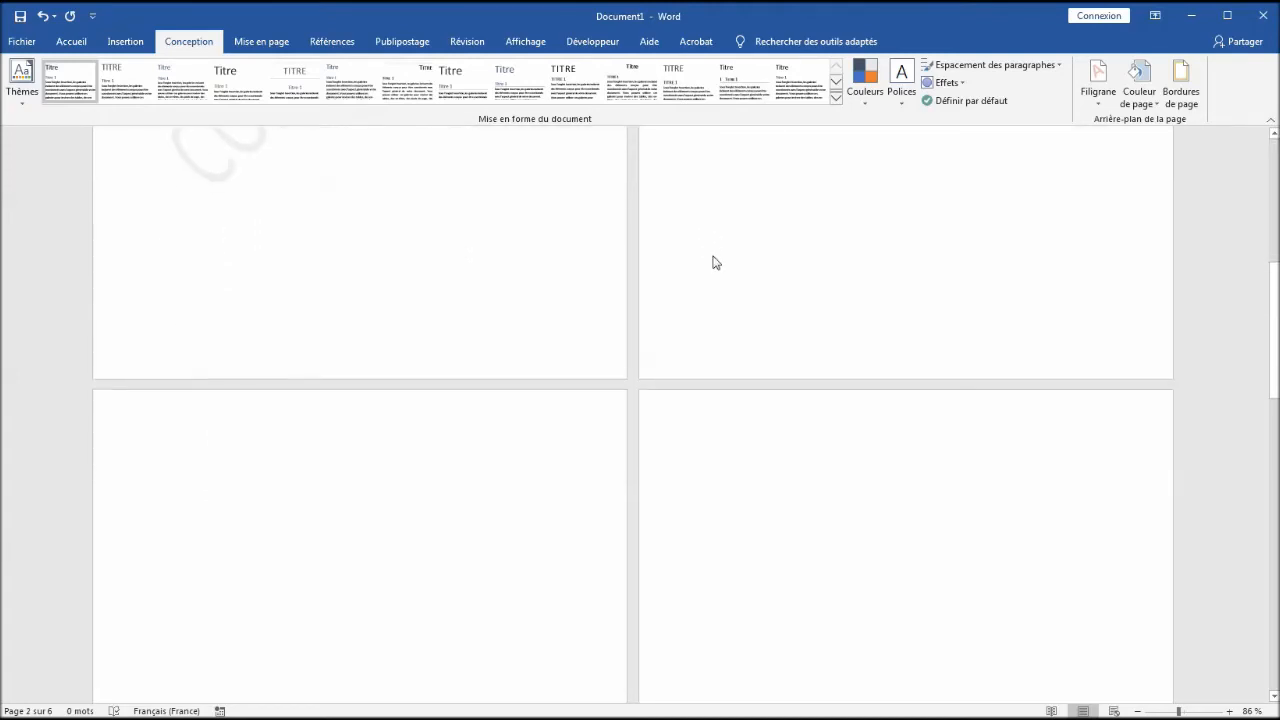
{"action": "scroll", "coordinate": [718, 260], "scroll_direction": "down", "scroll_amount": 10}
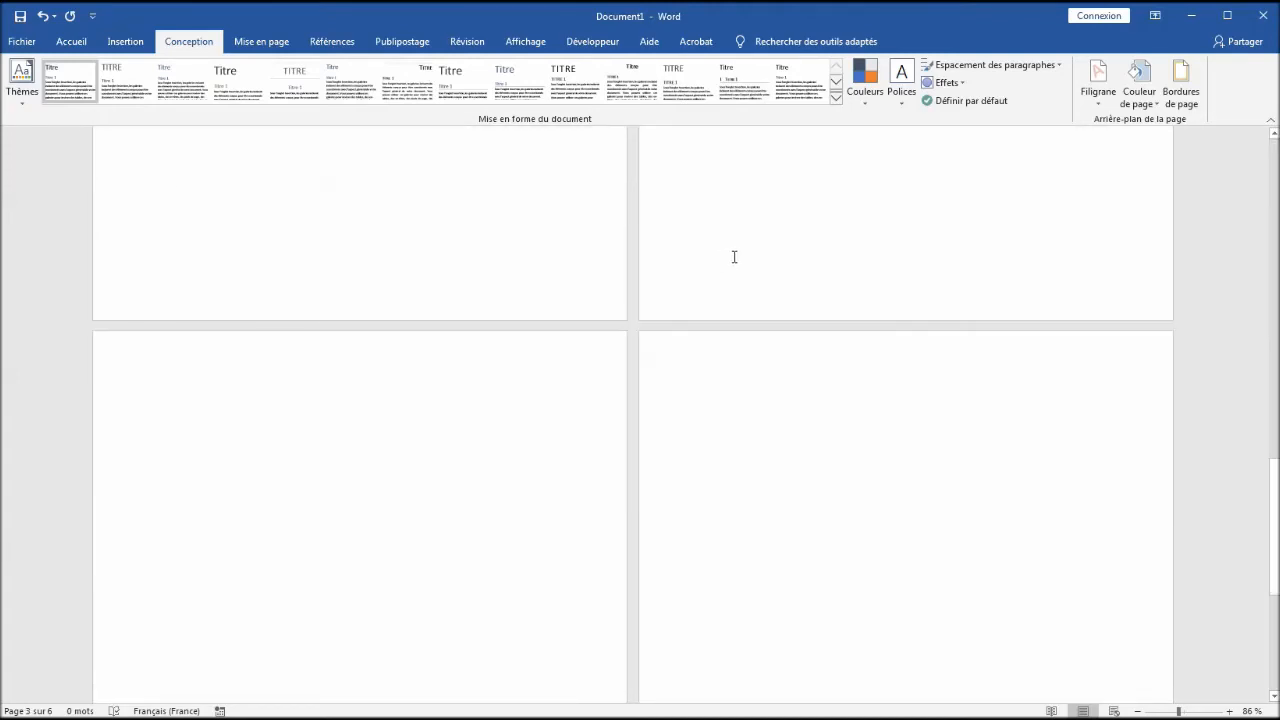
{"action": "scroll", "coordinate": [734, 258], "scroll_direction": "up", "scroll_amount": 3}
{"action": "scroll", "coordinate": [749, 431], "scroll_direction": "down", "scroll_amount": 3}
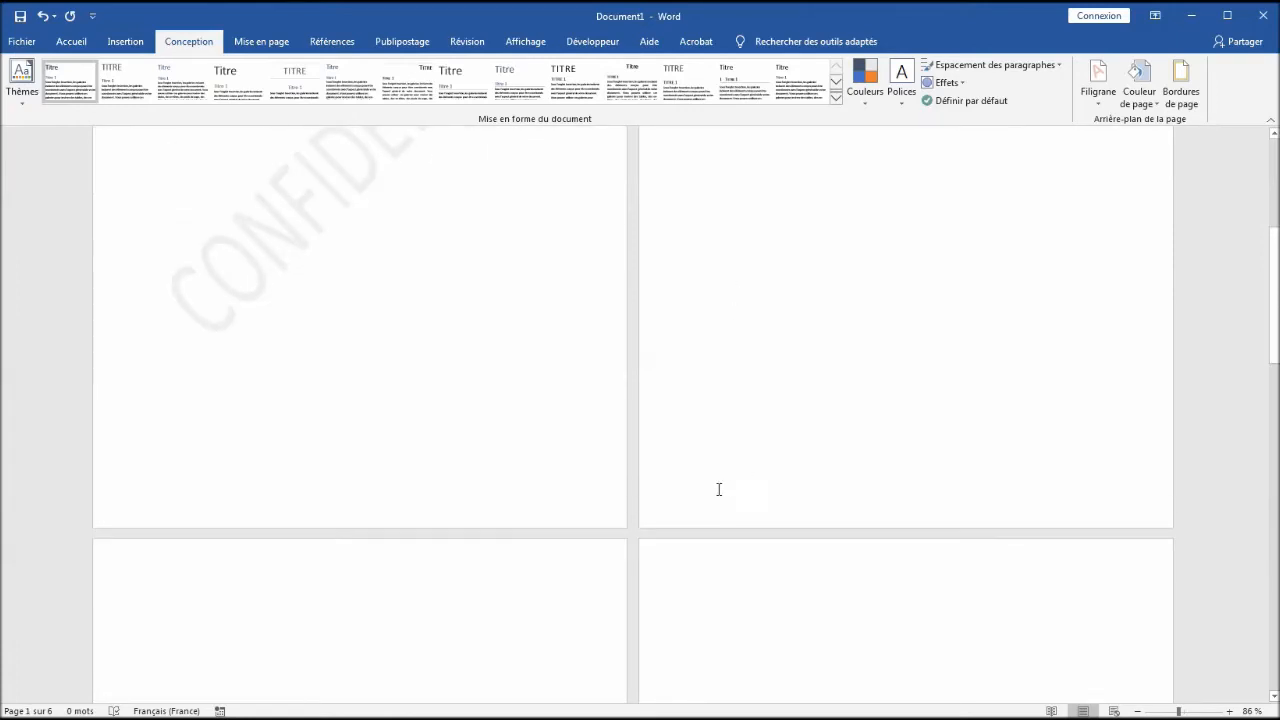
{"action": "double_click", "coordinate": [703, 490]}
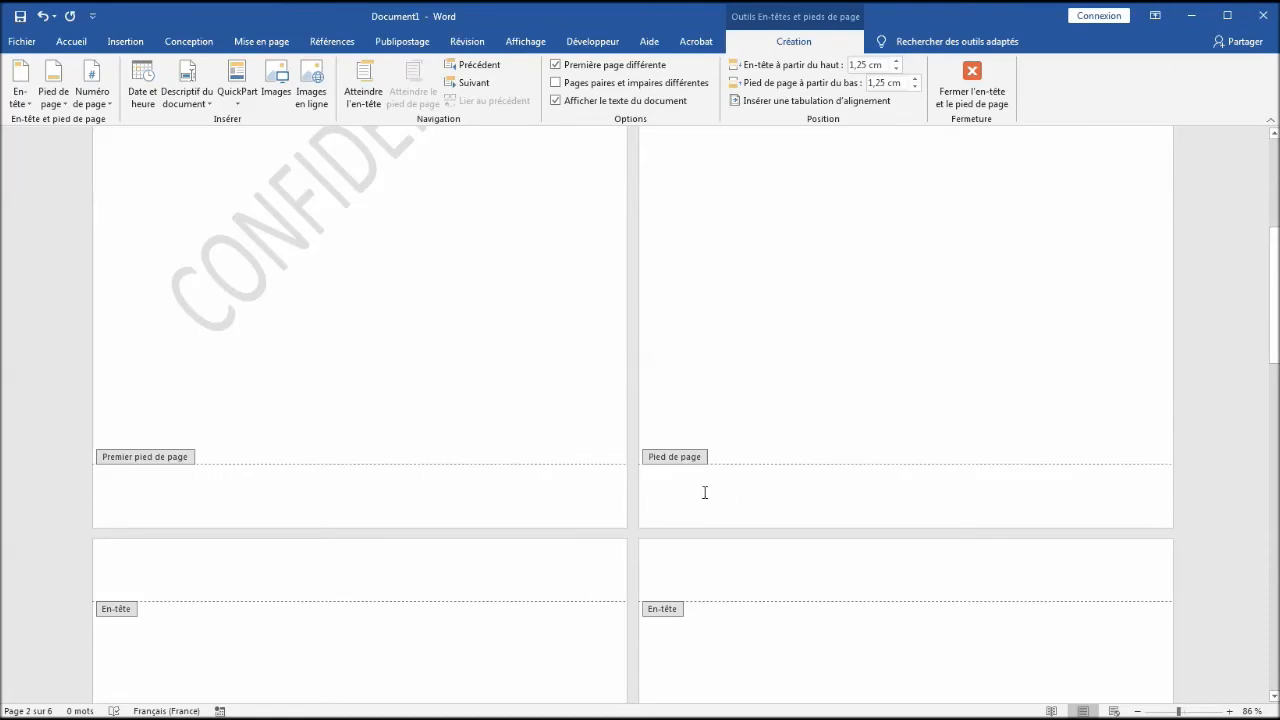
{"action": "scroll", "coordinate": [722, 488], "scroll_direction": "up", "scroll_amount": 5}
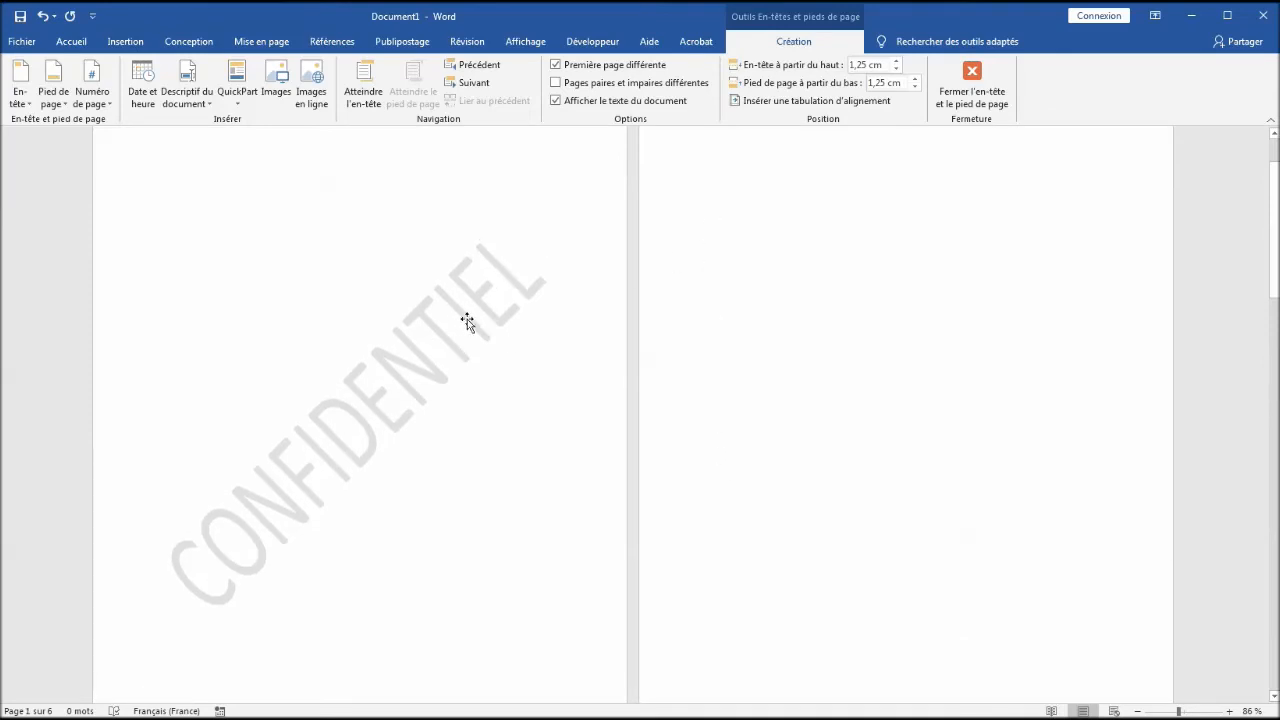
{"action": "left_click", "coordinate": [557, 66]}
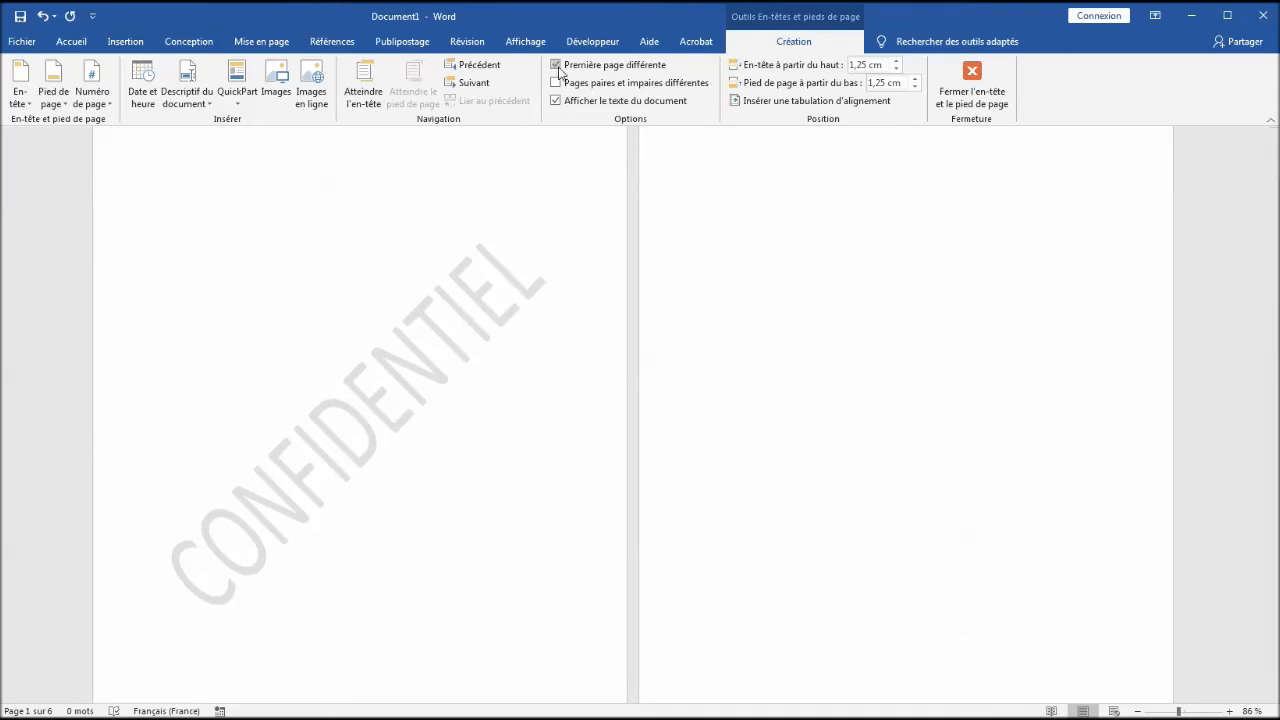
Check the pages for the watermark and leave header and footer editing on the first page
{"action": "scroll", "coordinate": [782, 344], "scroll_direction": "down", "scroll_amount": 5}
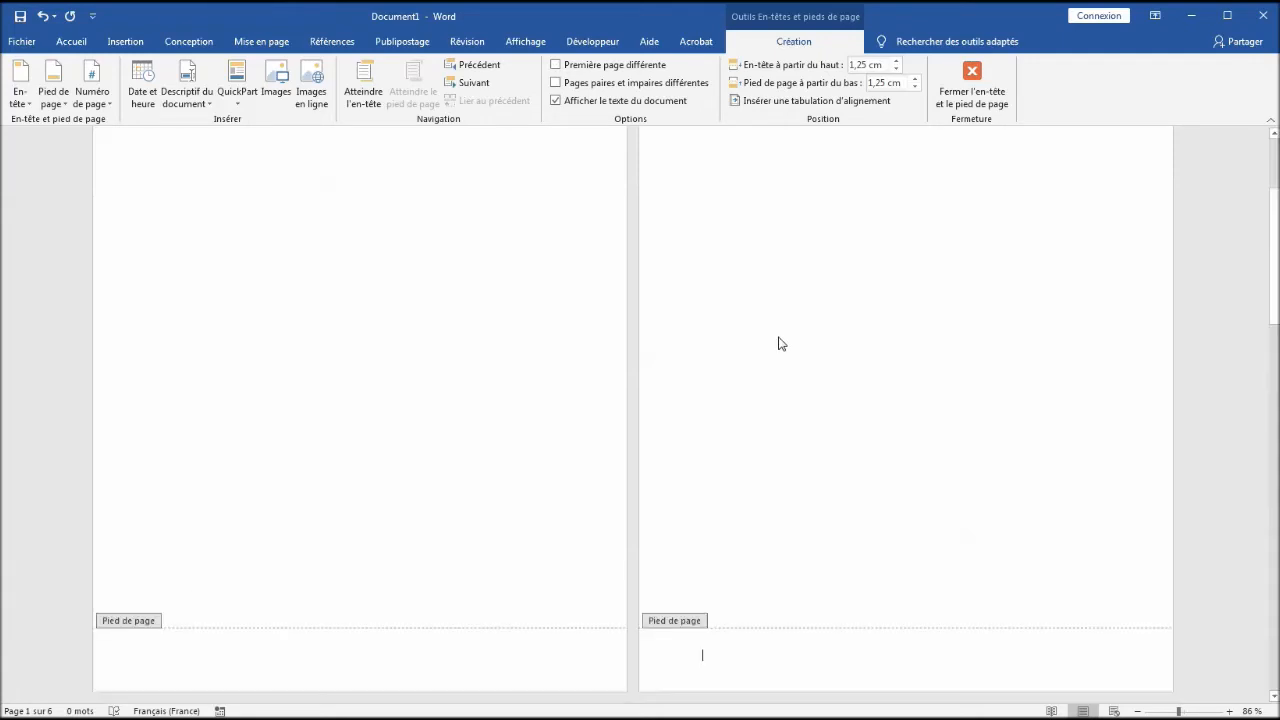
{"action": "scroll", "coordinate": [786, 330], "scroll_direction": "down", "scroll_amount": 8}
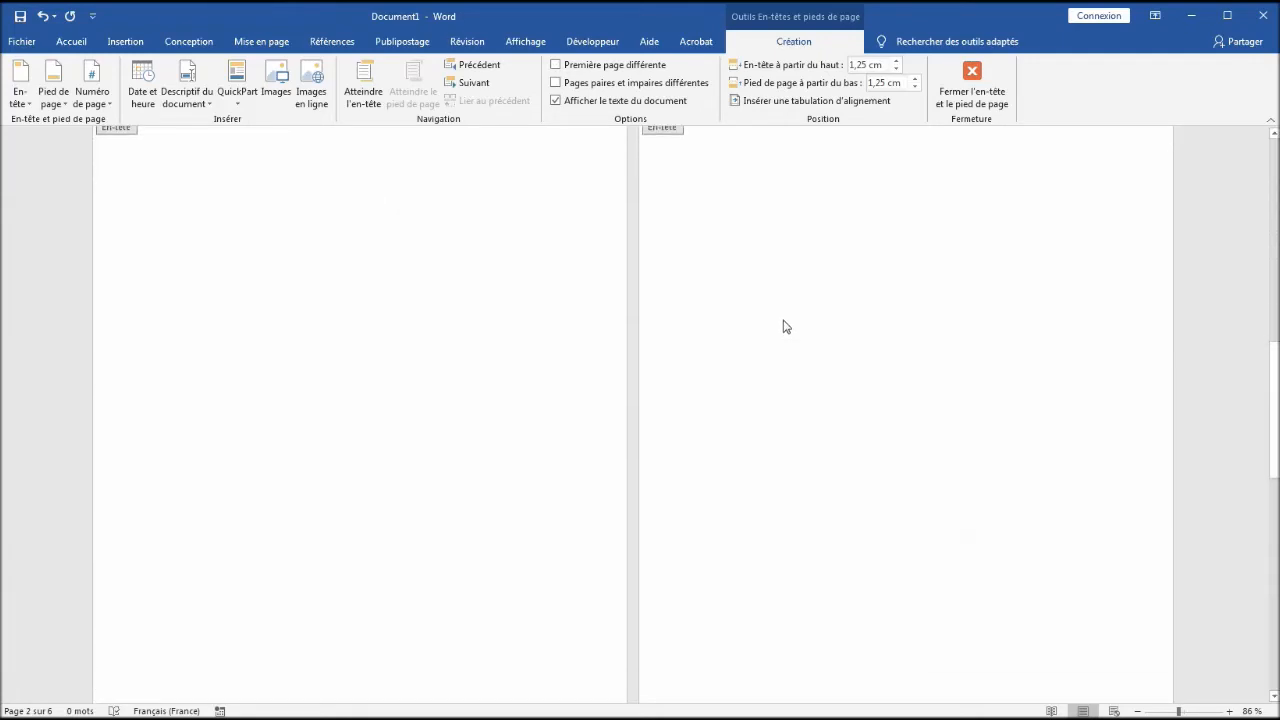
{"action": "scroll", "coordinate": [781, 302], "scroll_direction": "up", "scroll_amount": 3}
{"action": "scroll", "coordinate": [780, 300], "scroll_direction": "down", "scroll_amount": 3}
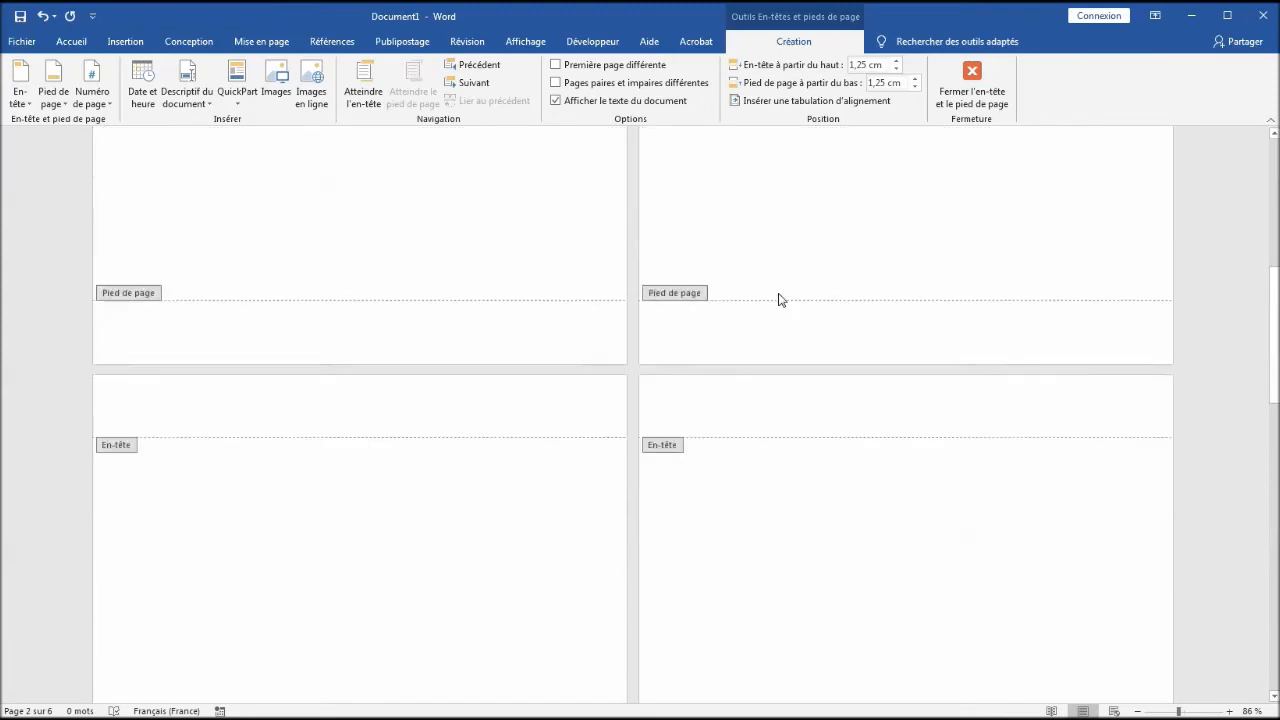
{"action": "scroll", "coordinate": [777, 300], "scroll_direction": "up", "scroll_amount": 12}
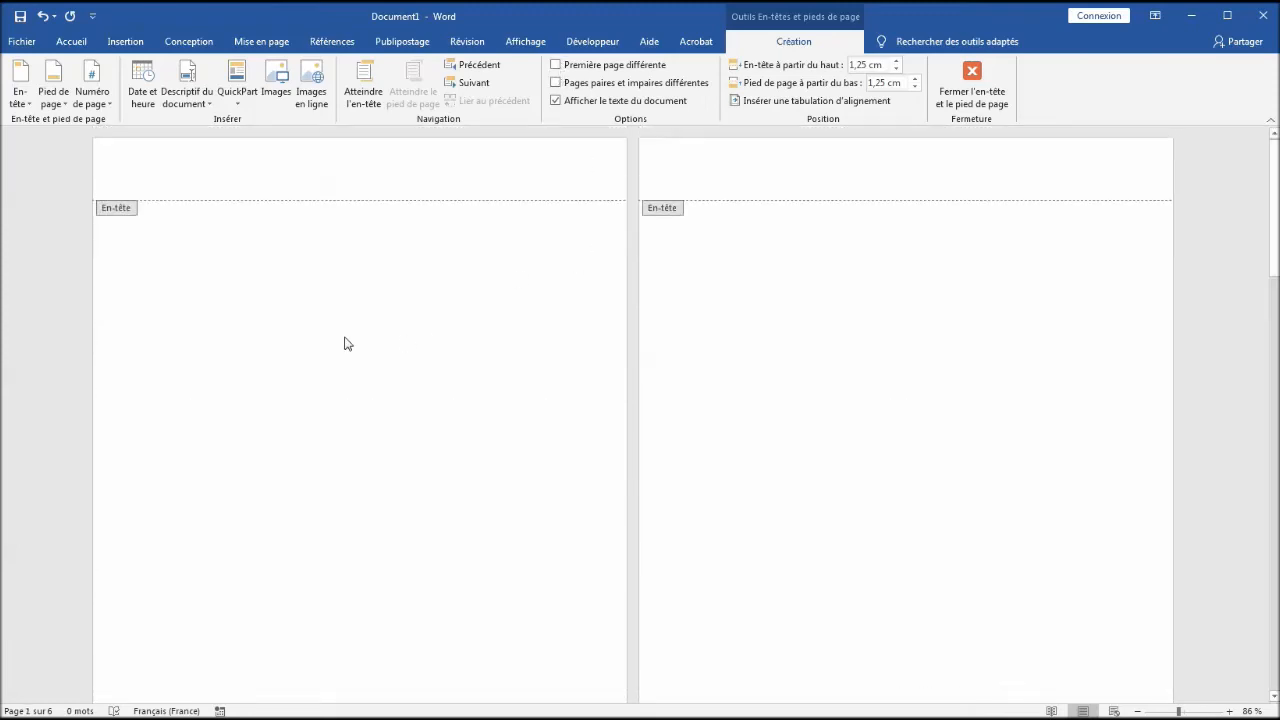
{"action": "double_click", "coordinate": [283, 334]}
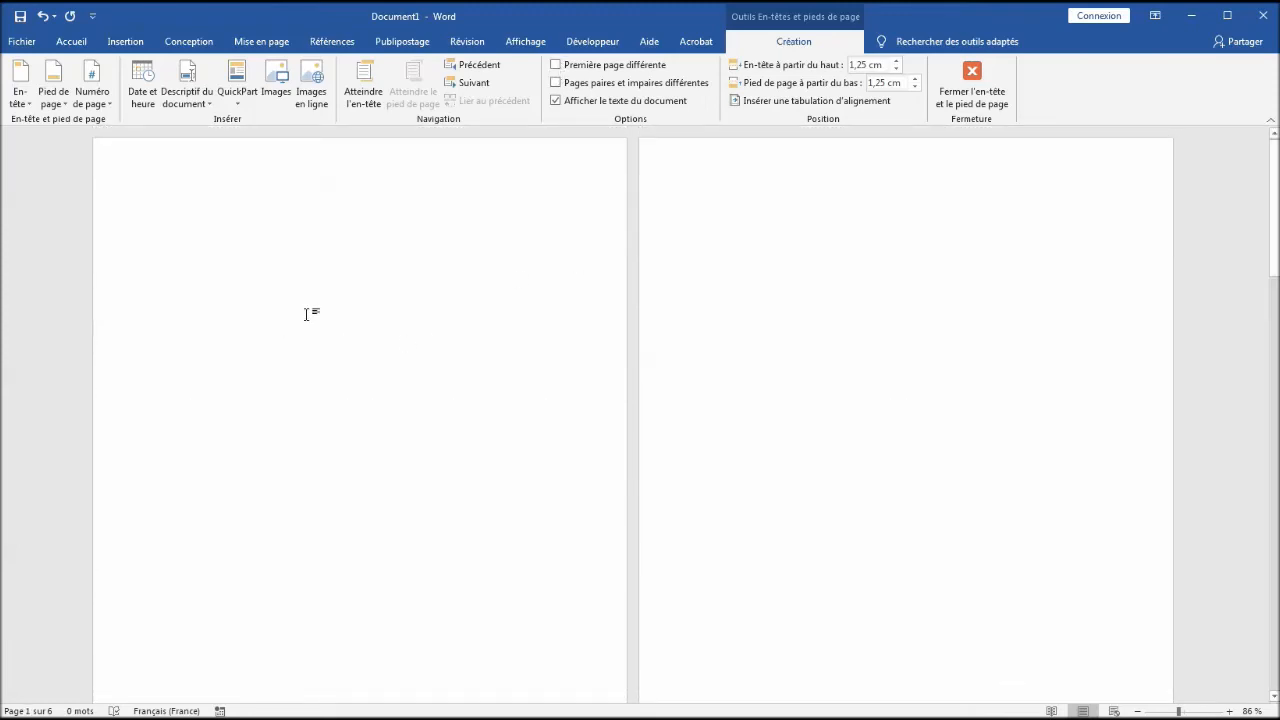
{"action": "left_click", "coordinate": [203, 264]}
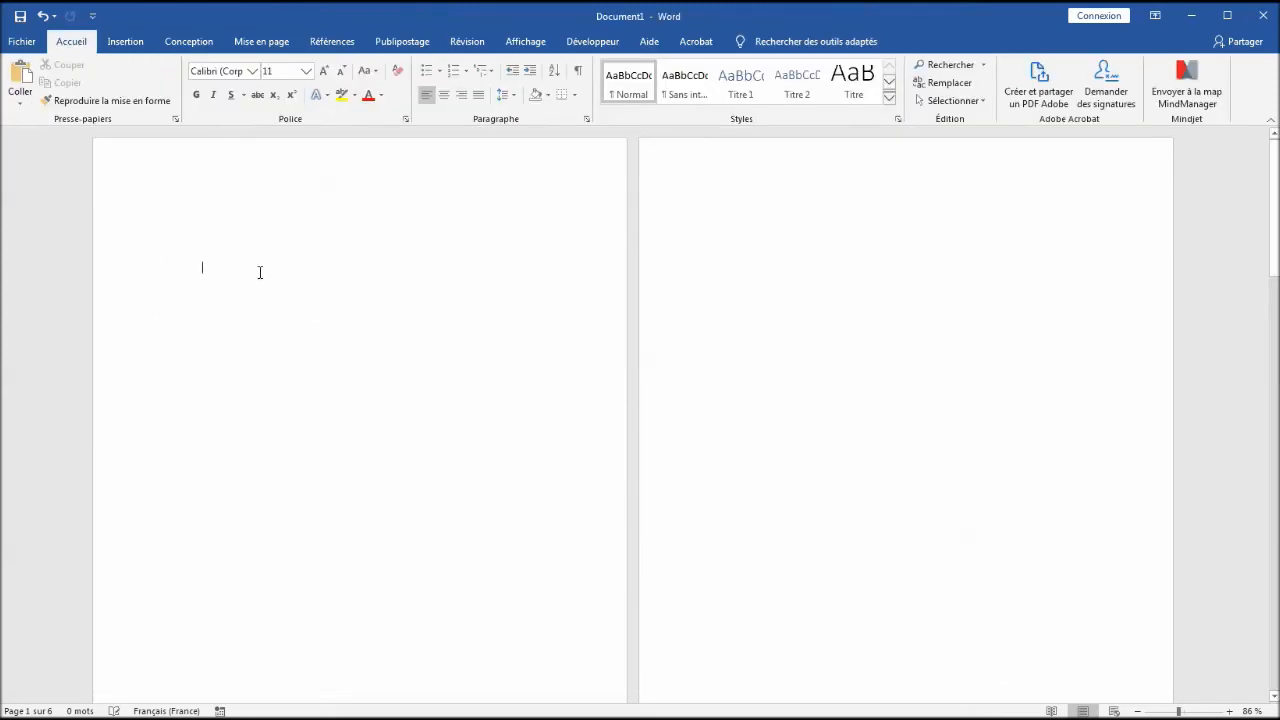
Insert the predefined CONFIDENTIEL 1 watermark into the document
{"action": "left_click", "coordinate": [256, 46]}
{"action": "left_click", "coordinate": [200, 44]}
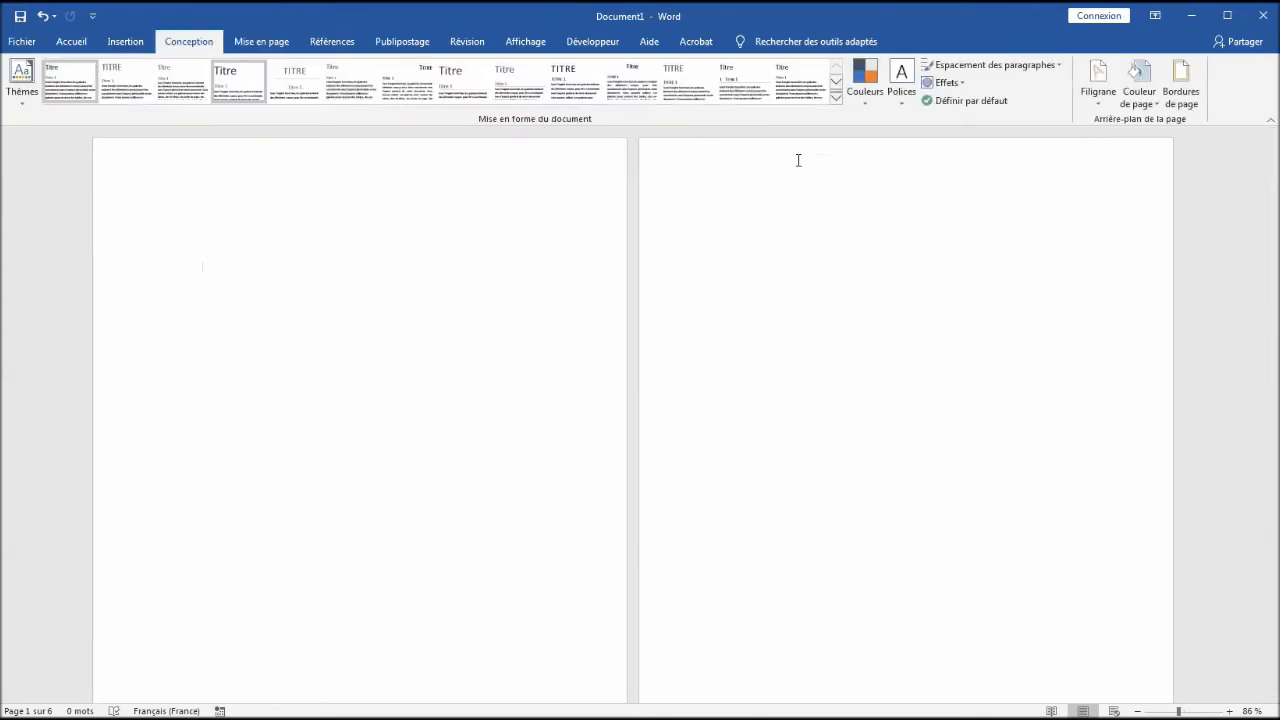
{"action": "left_click", "coordinate": [1099, 100]}
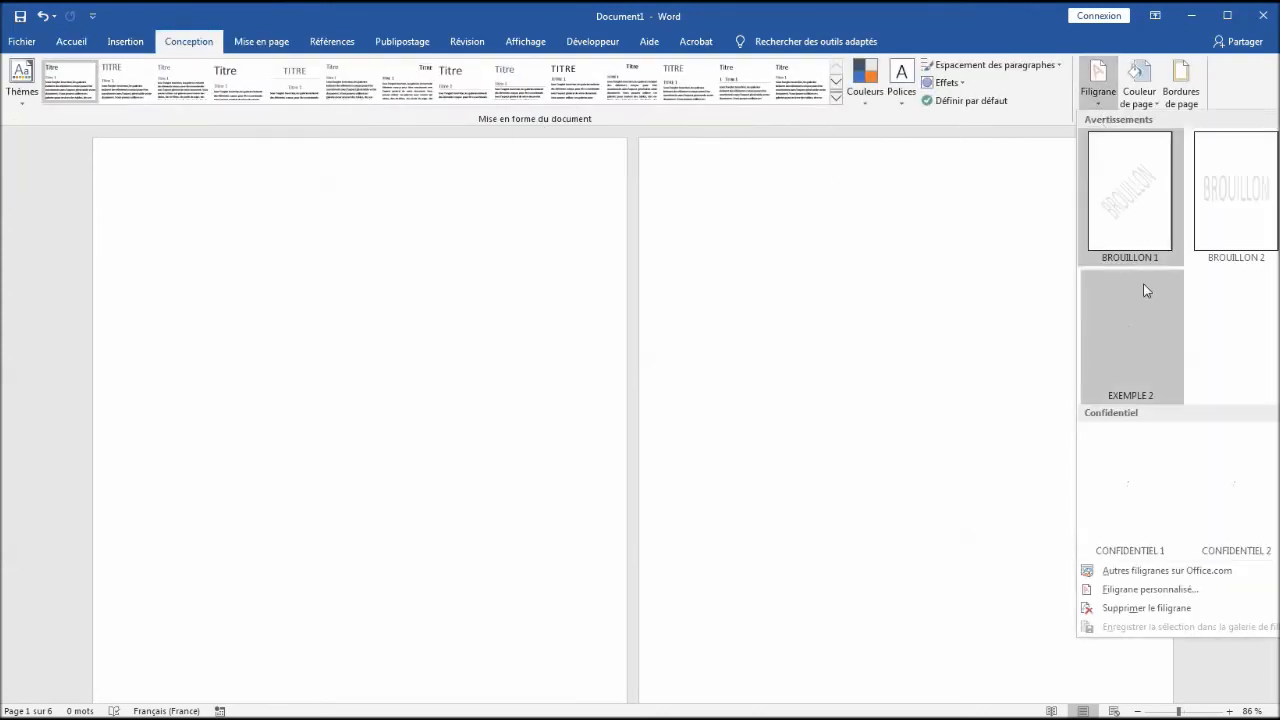
{"action": "left_click", "coordinate": [1128, 465]}
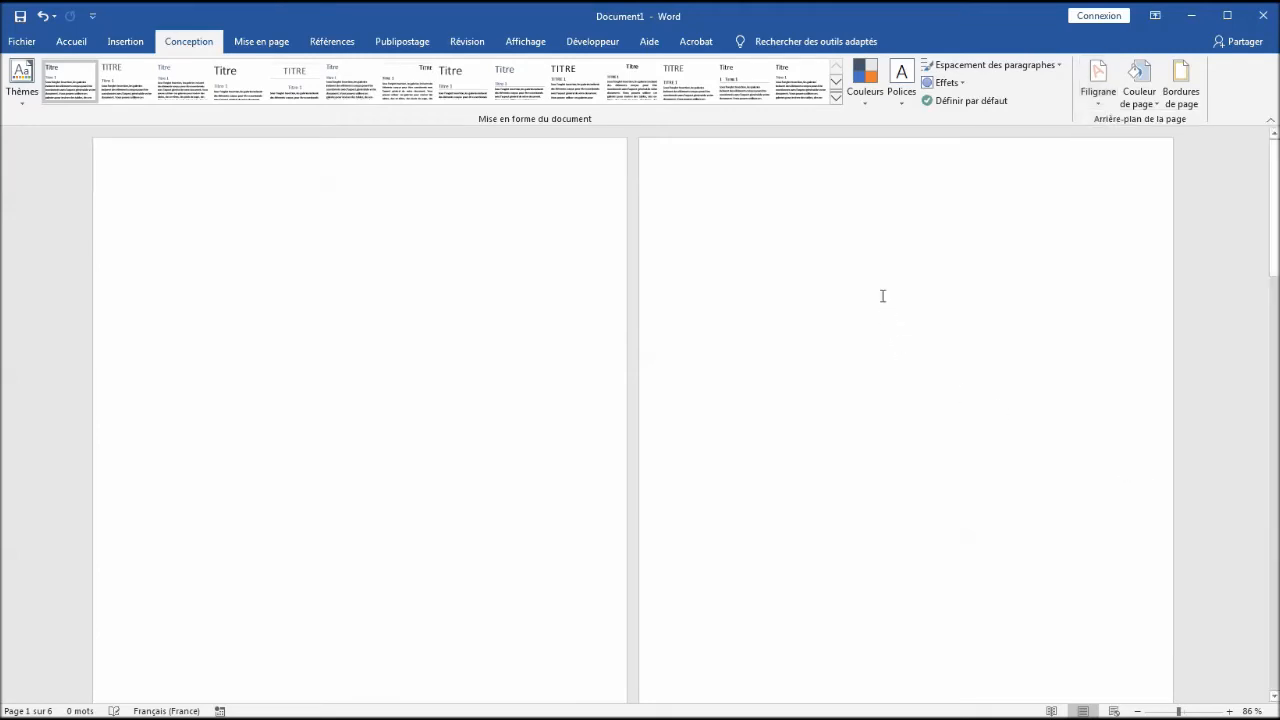
Check the document's pages for the CONFIDENTIEL watermark and return to the first page
{"action": "scroll", "coordinate": [872, 277], "scroll_direction": "down", "scroll_amount": 5}
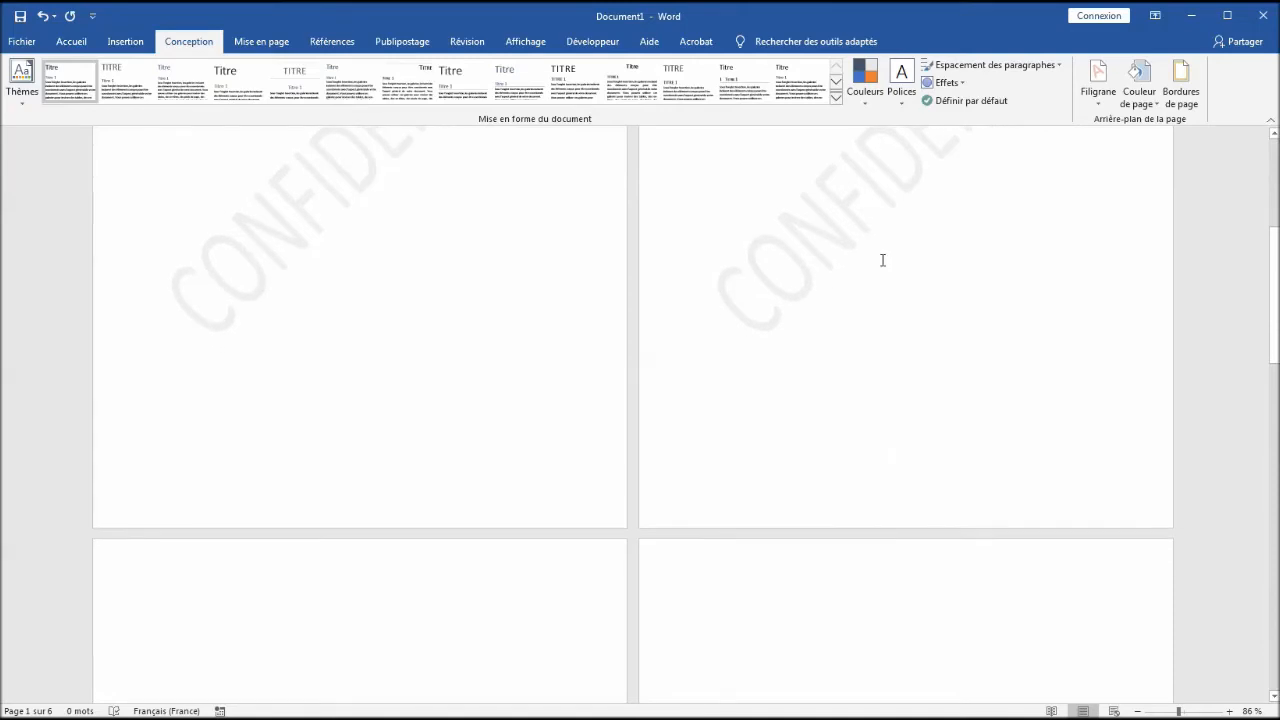
{"action": "scroll", "coordinate": [882, 255], "scroll_direction": "down", "scroll_amount": 5}
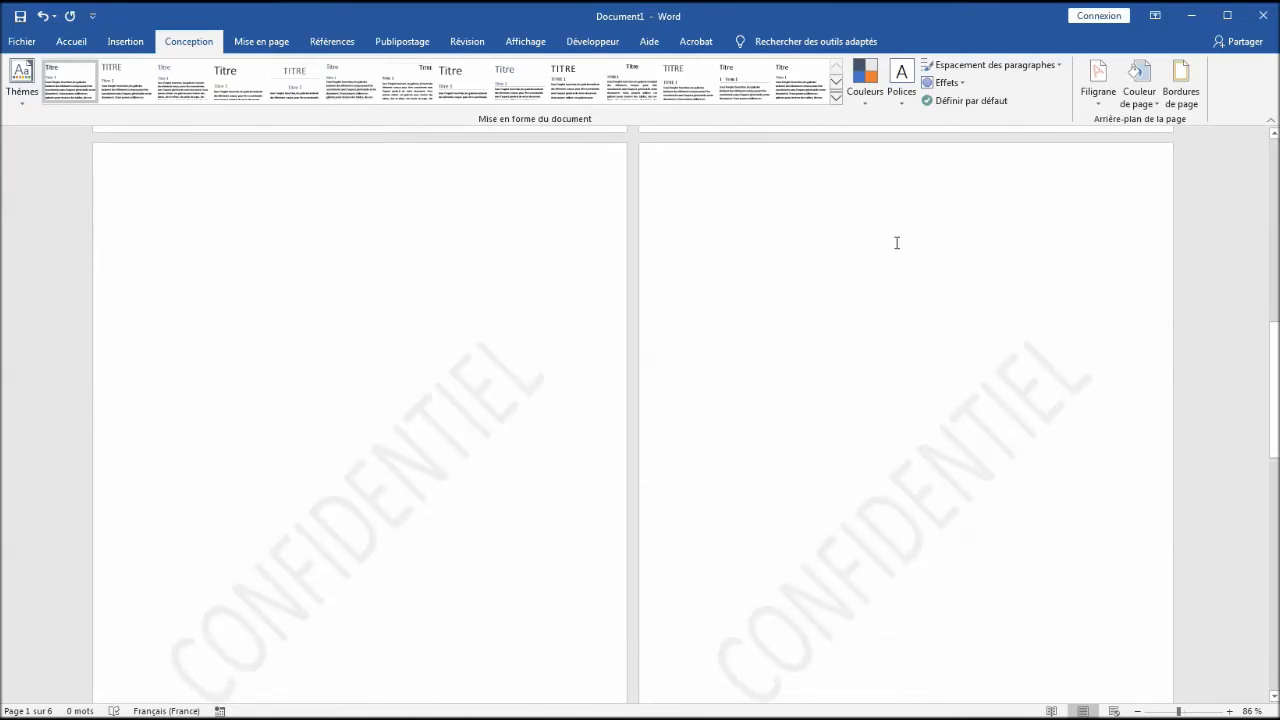
{"action": "scroll", "coordinate": [897, 240], "scroll_direction": "up", "scroll_amount": 10}
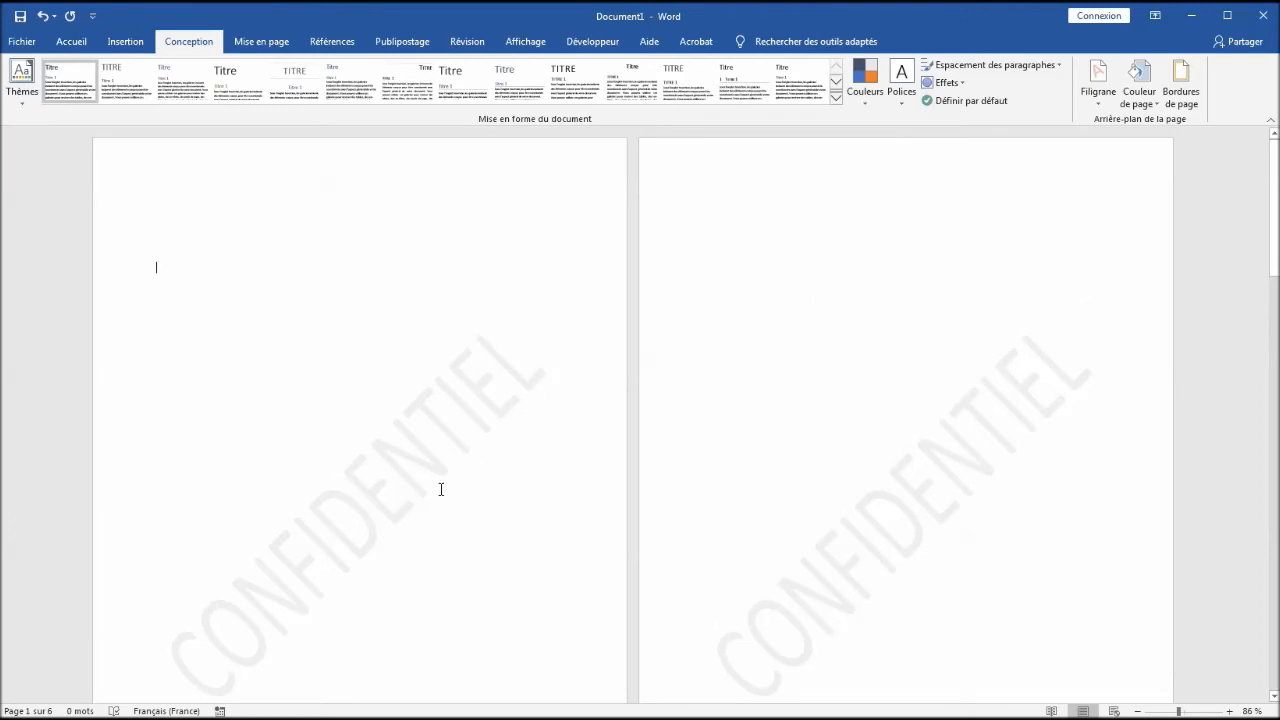
{"action": "scroll", "coordinate": [580, 460], "scroll_direction": "down", "scroll_amount": 12}
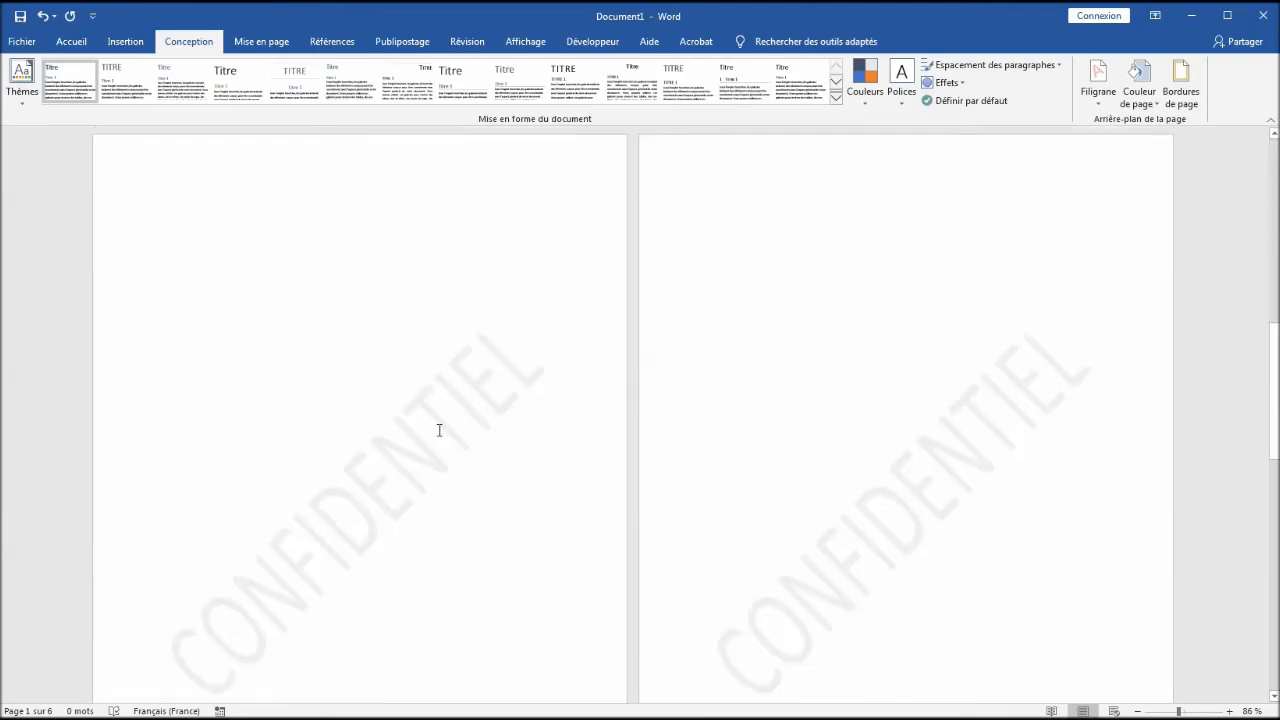
{"action": "scroll", "coordinate": [484, 434], "scroll_direction": "down", "scroll_amount": 11}
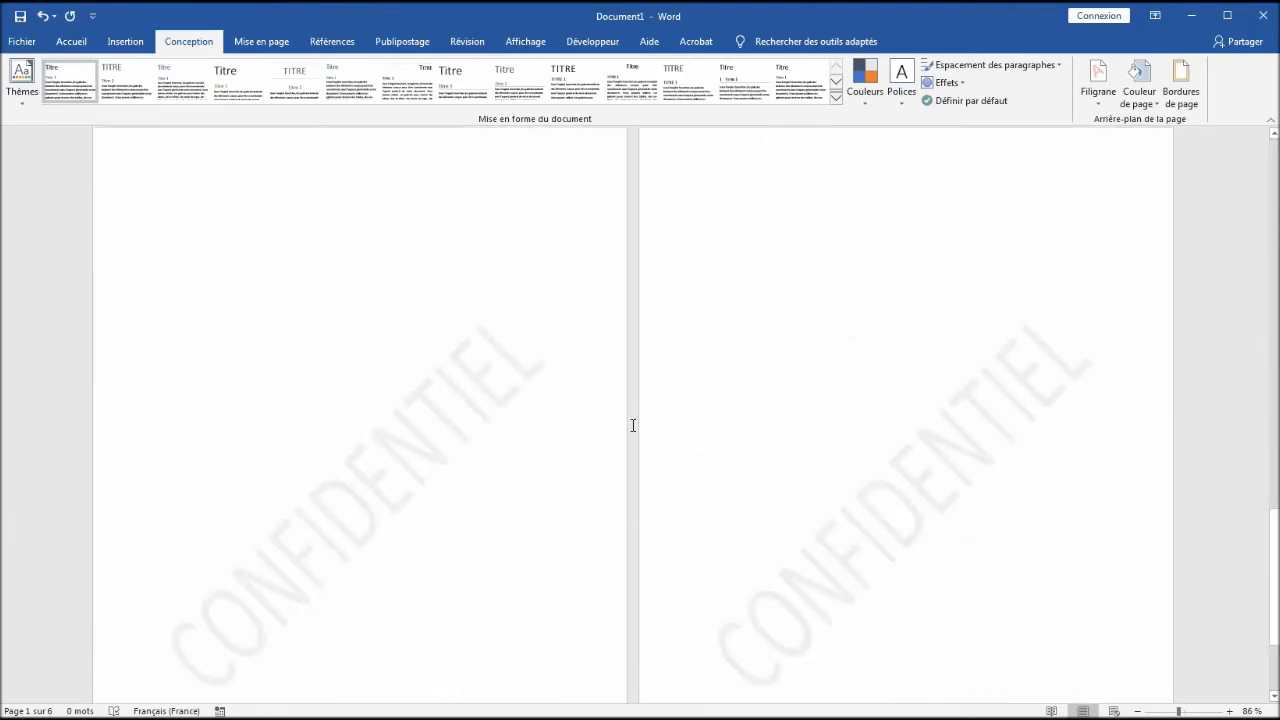
{"action": "scroll", "coordinate": [608, 417], "scroll_direction": "up", "scroll_amount": 20}
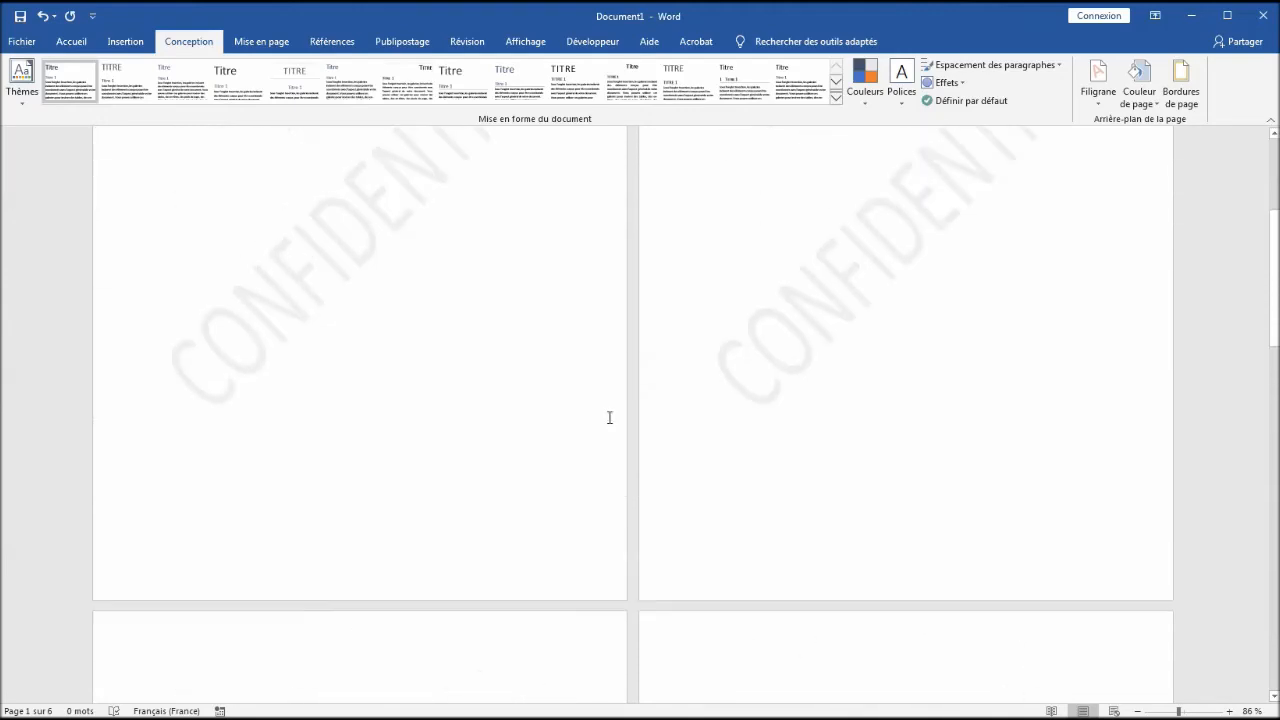
{"action": "scroll", "coordinate": [609, 417], "scroll_direction": "up", "scroll_amount": 2}
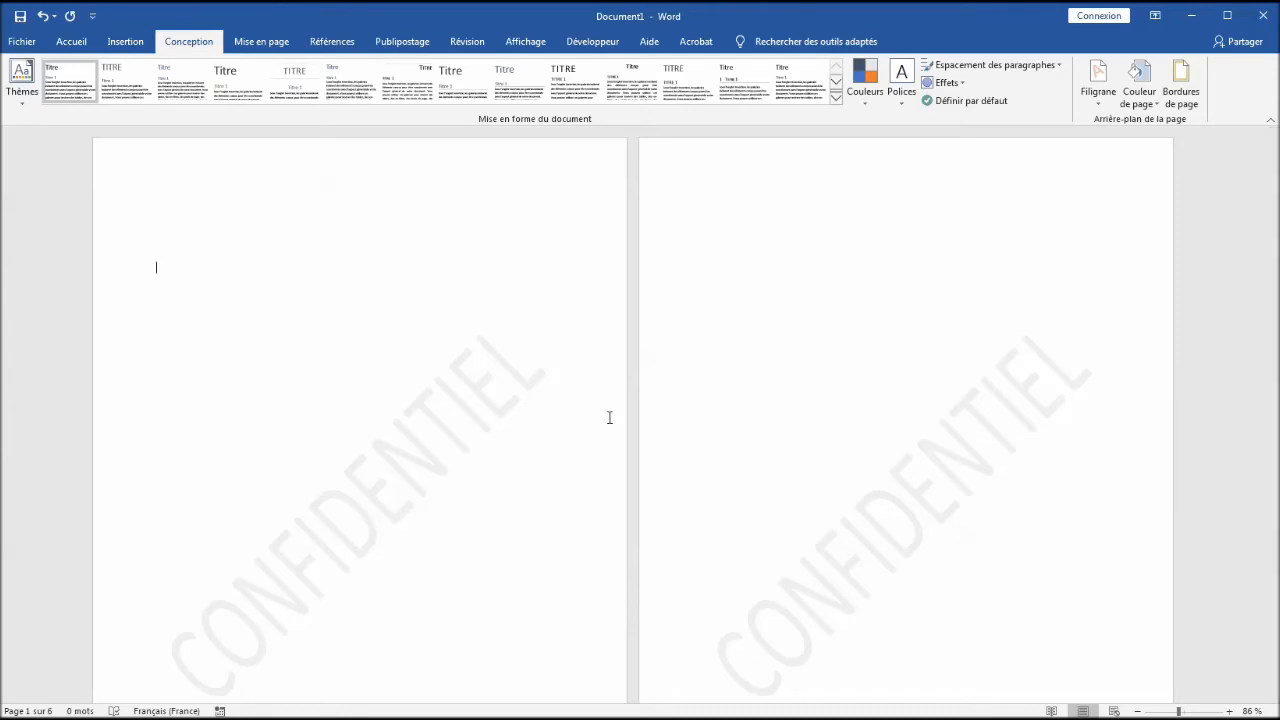
Paste the paragraph on the postponed municipal elections in Guyane onto several pages, including the first two
{"action": "left_click", "coordinate": [352, 274]}
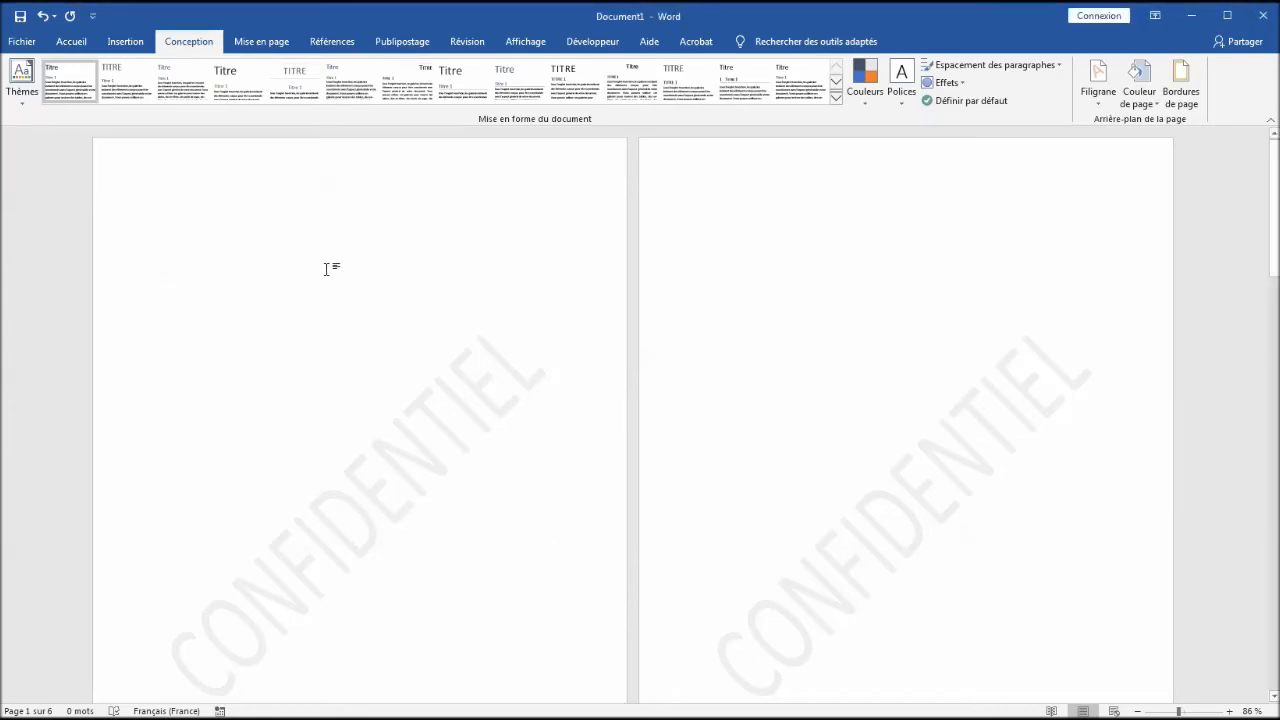
{"action": "key", "text": "ctrl+v"}
{"action": "scroll", "coordinate": [331, 300], "scroll_direction": "down", "scroll_amount": 10}
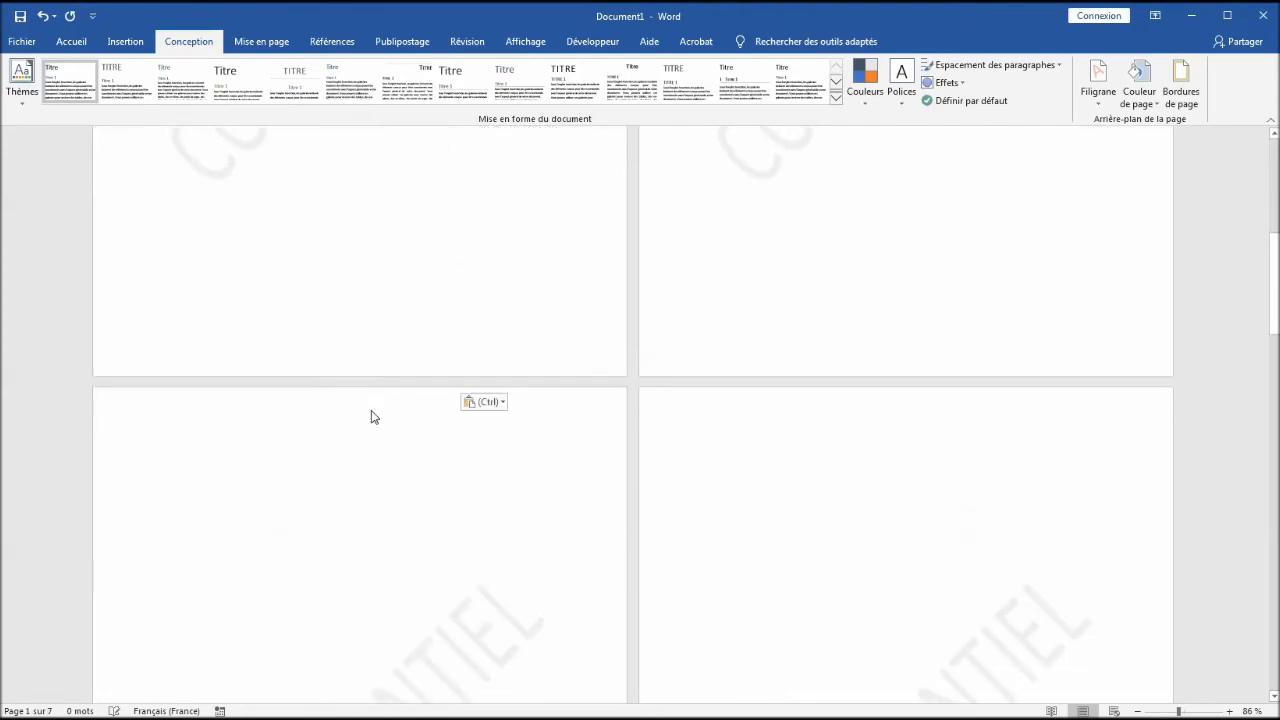
{"action": "double_click", "coordinate": [335, 391]}
{"action": "type", "text": "Le second tour des élections municipales est reporté en Guyane en raison de l'épidémie de coronavirus, mais il est maintenu le 28 juin à Mayotte, a annoncé ce lundi 15 juin le ministère des Outre-mer. Après consultation des élus des territoires et des responsables de l'Etat dans les deux départements, le gouvernement a décidé «de reporter les élections municipales en Guyane pour toutes les sept communes où un second tour était prévu le 28 juin, et de maintenir, à ce stade, les élections municipales à Mayotte, dans des conditions de sécurité sanitaire maximales, notamment pendant la campagne», a expliqué le ministère dans un communiqué."}
{"action": "scroll", "coordinate": [591, 360], "scroll_direction": "down", "scroll_amount": 3}
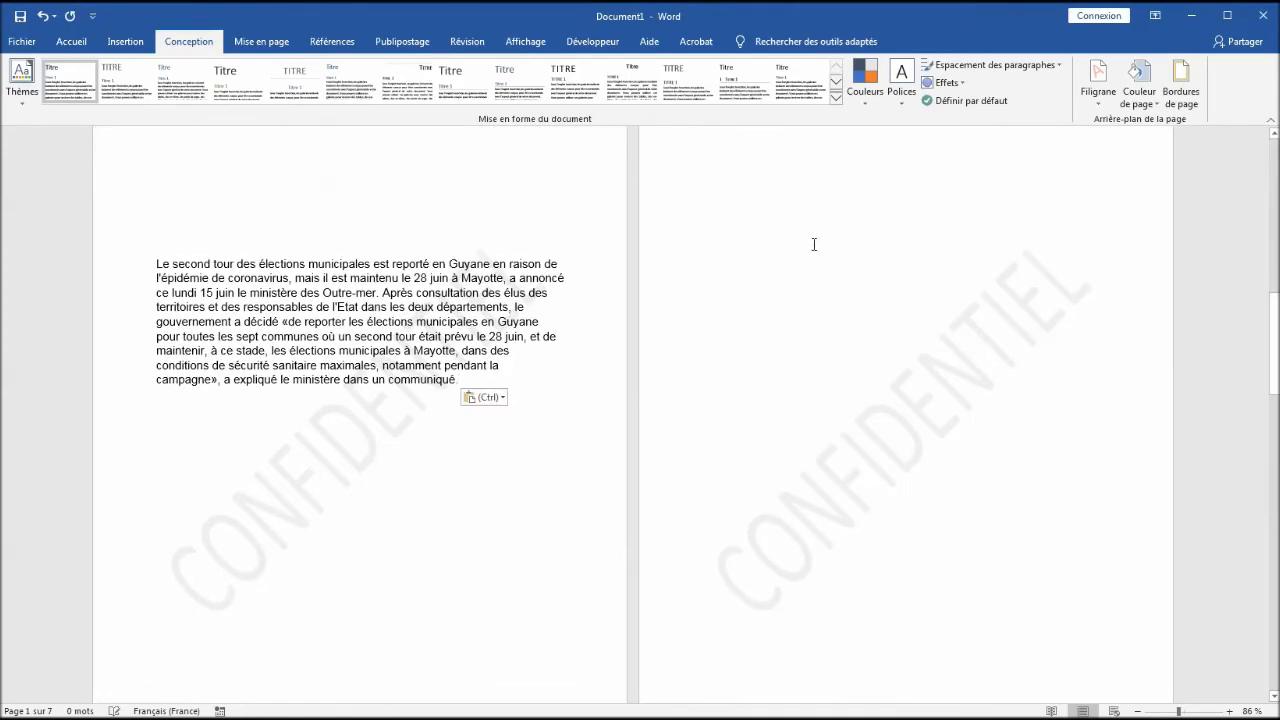
{"action": "type", "text": "Le second tour des élections municipales est reporté en Guyane en raison de l'épidémie de coronavirus, mais il est maintenu le 28 juin à Mayotte, a annoncé ce lundi 15 juin le ministère des Outre-mer. Après consultation des élus des territoires et des responsables de l'Etat dans les deux départements, le gouvernement a décidé «de reporter les élections municipales en Guyane pour toutes les sept communes où un second tour était prévu le 28 juin, et de maintenir, à ce stade, les élections municipales à Mayotte, dans des conditions de sécurité sanitaire maximales, notamment pendant la campagne», a expliqué le ministère dans un communiqué."}
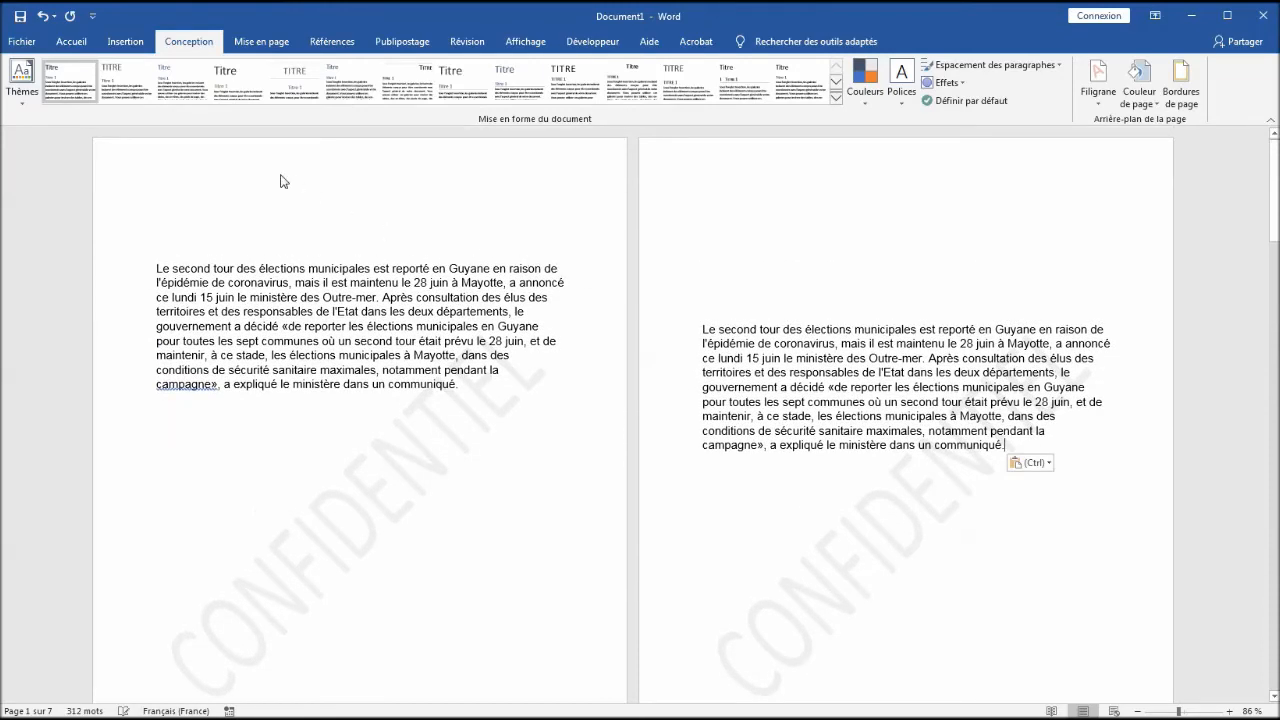
Delete the CONFIDENTIEL watermark through the first page's header, check the pages, and reopen that header from the body text
{"action": "double_click", "coordinate": [279, 179]}
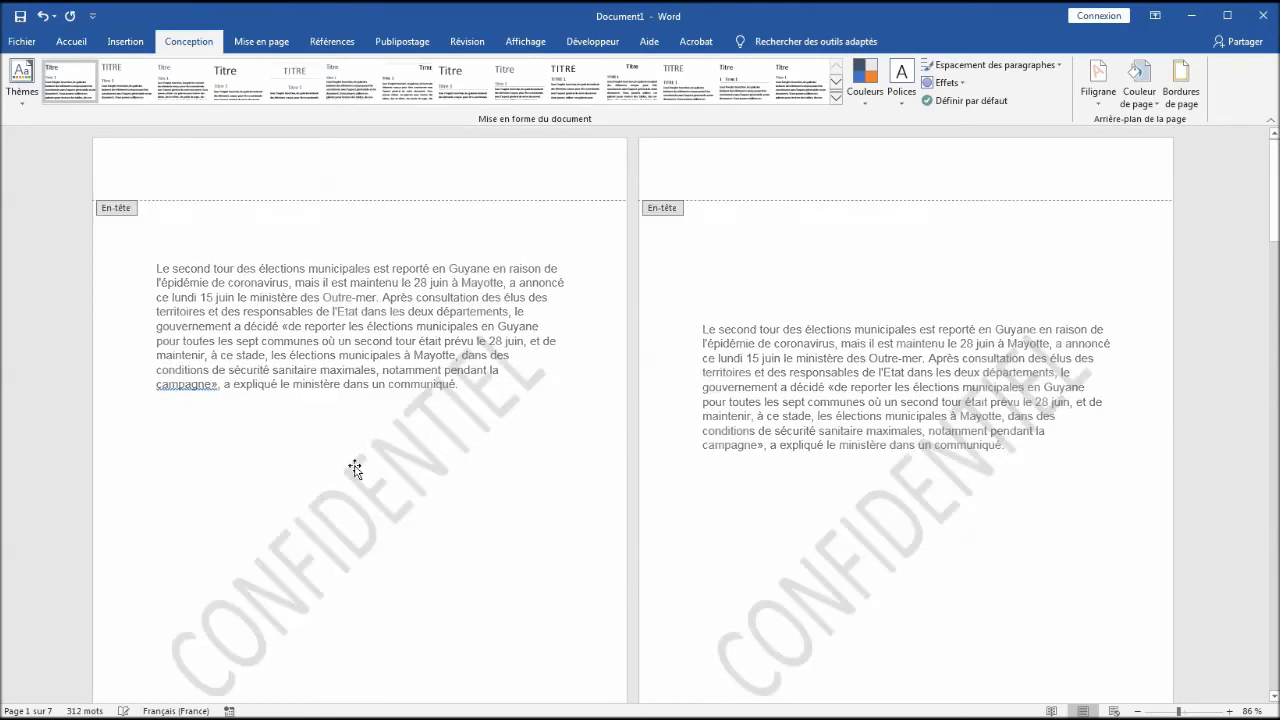
{"action": "left_click", "coordinate": [383, 511]}
{"action": "key", "text": "Delete"}
{"action": "scroll", "coordinate": [409, 442], "scroll_direction": "down", "scroll_amount": 10}
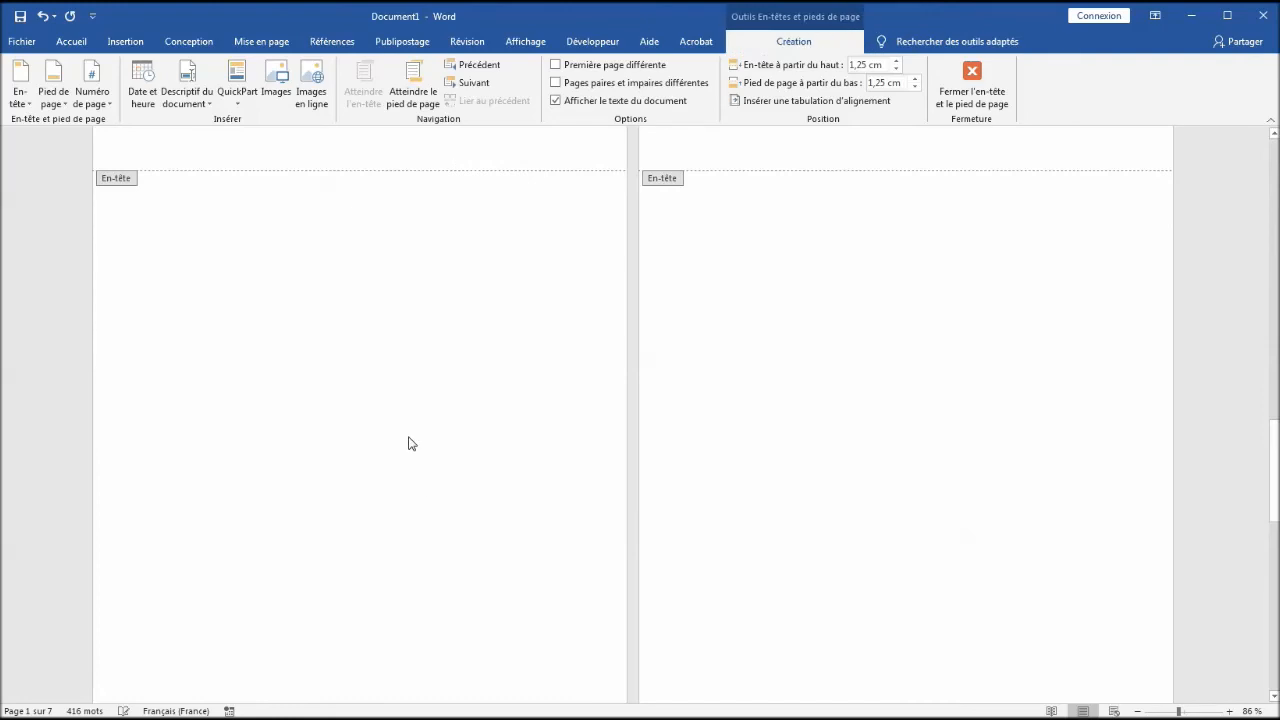
{"action": "scroll", "coordinate": [417, 434], "scroll_direction": "up", "scroll_amount": 15}
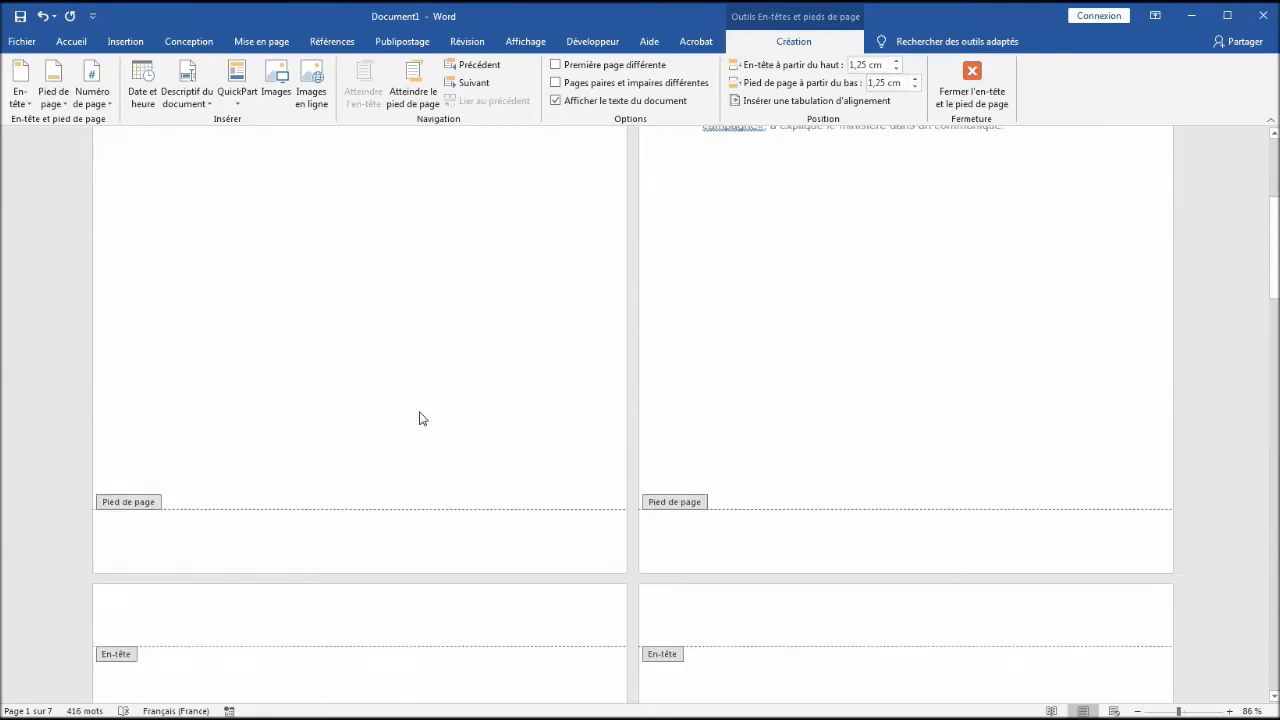
{"action": "double_click", "coordinate": [362, 381]}
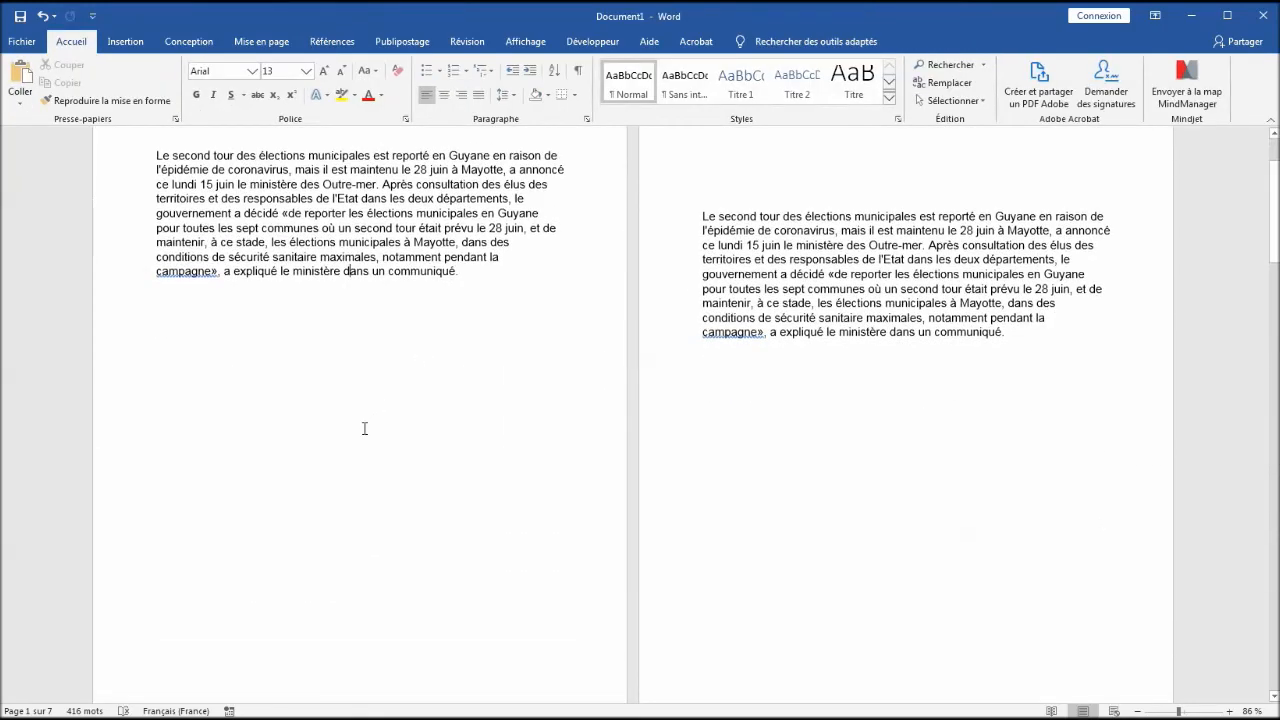
{"action": "double_click", "coordinate": [186, 205]}
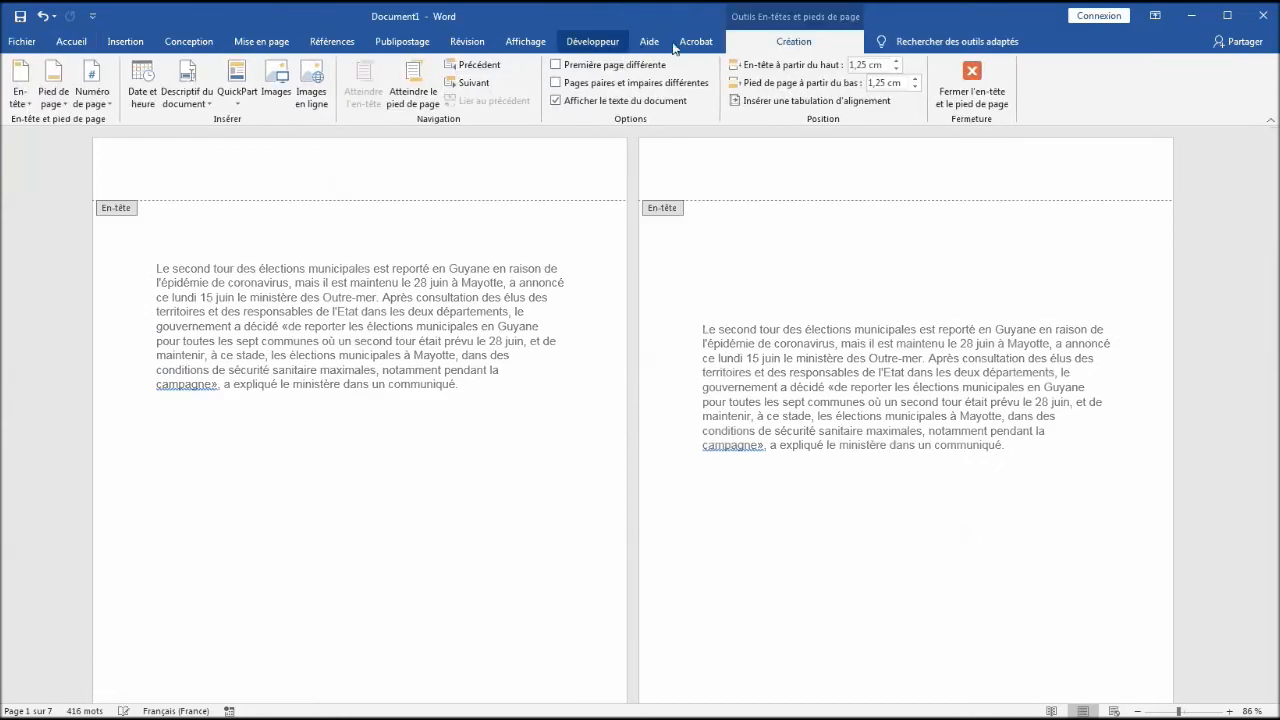
{"action": "left_click", "coordinate": [189, 41]}
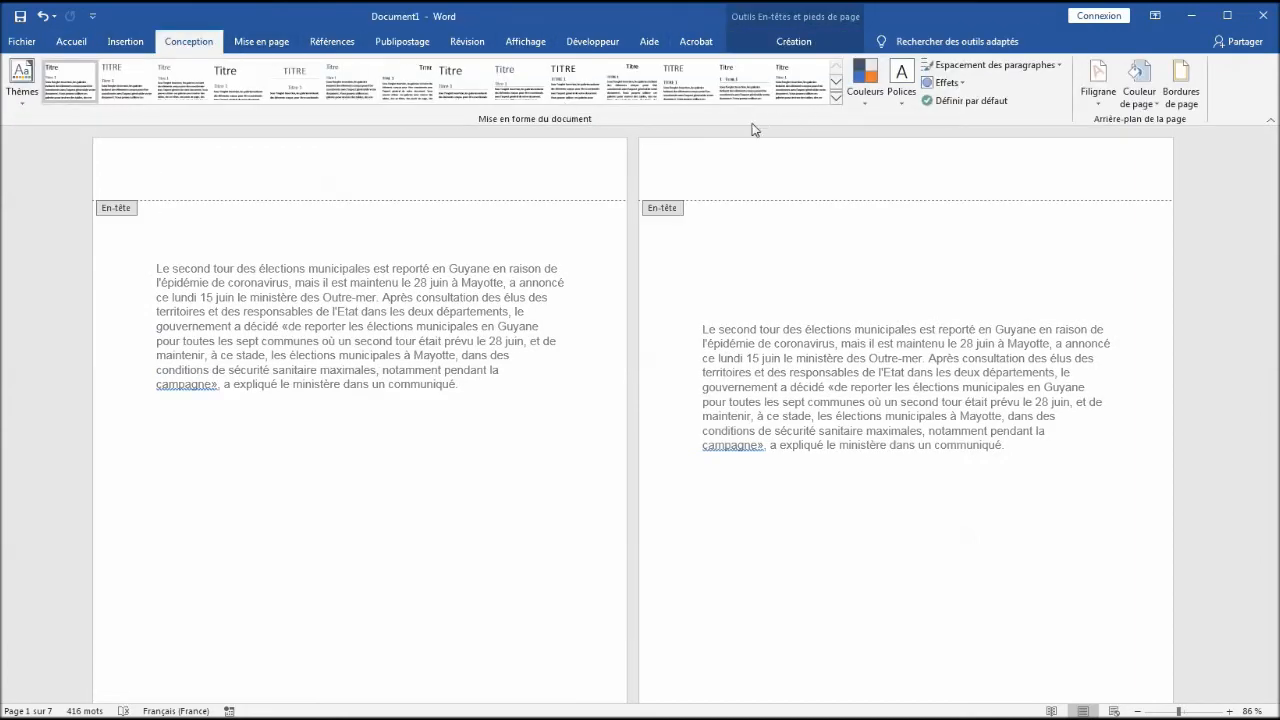
{"action": "left_click", "coordinate": [1098, 85]}
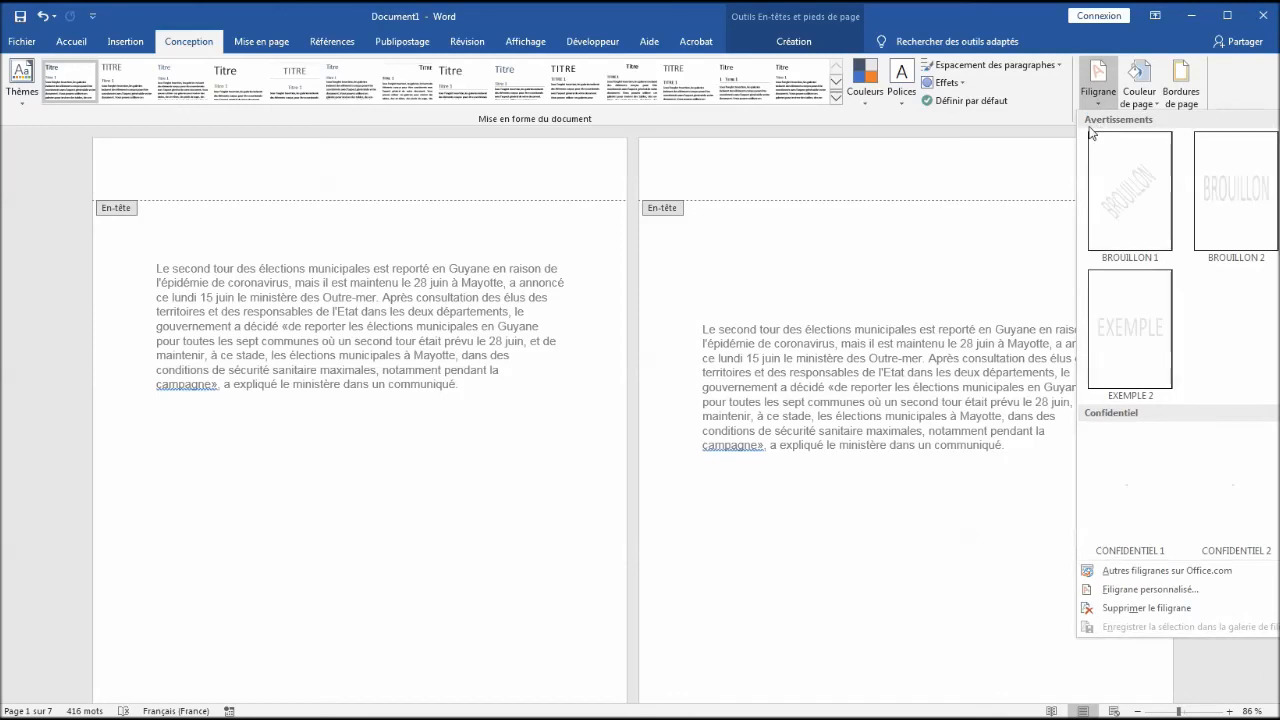
{"action": "left_click", "coordinate": [438, 284]}
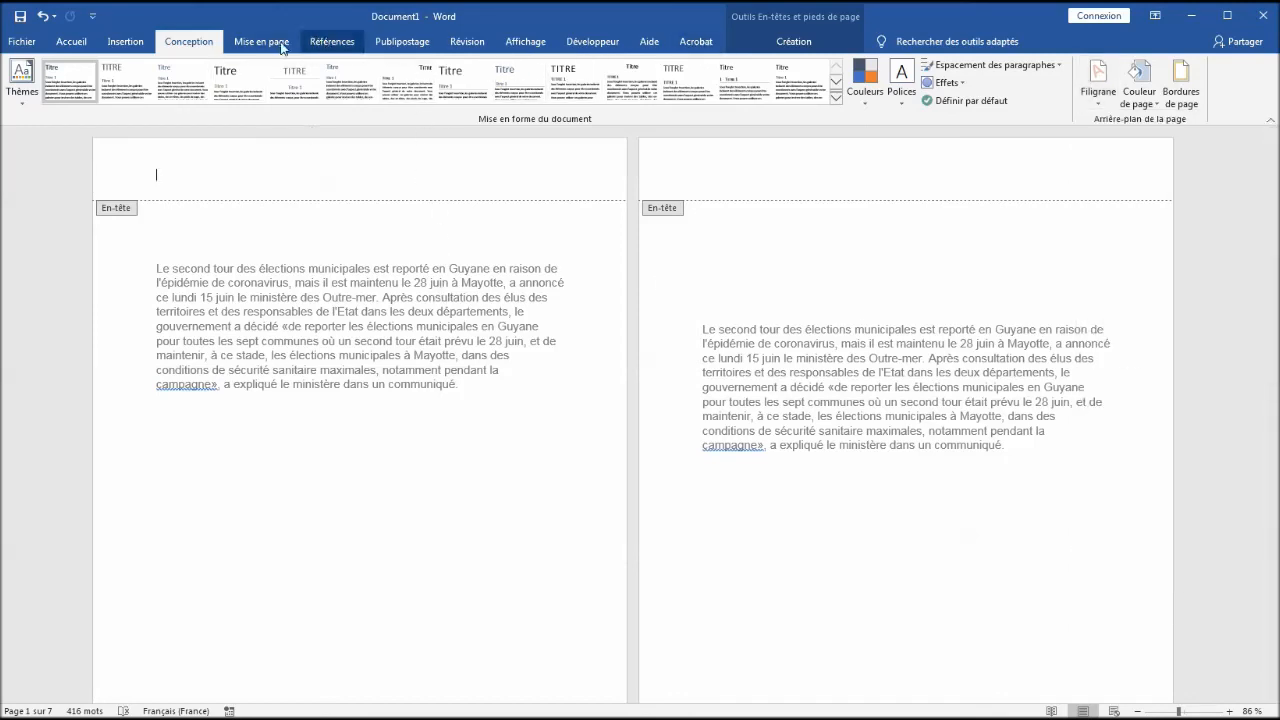
Enable the "Première page différente" option for the header and return to the first page's body text
{"action": "left_click", "coordinate": [787, 45]}
{"action": "left_click", "coordinate": [580, 66]}
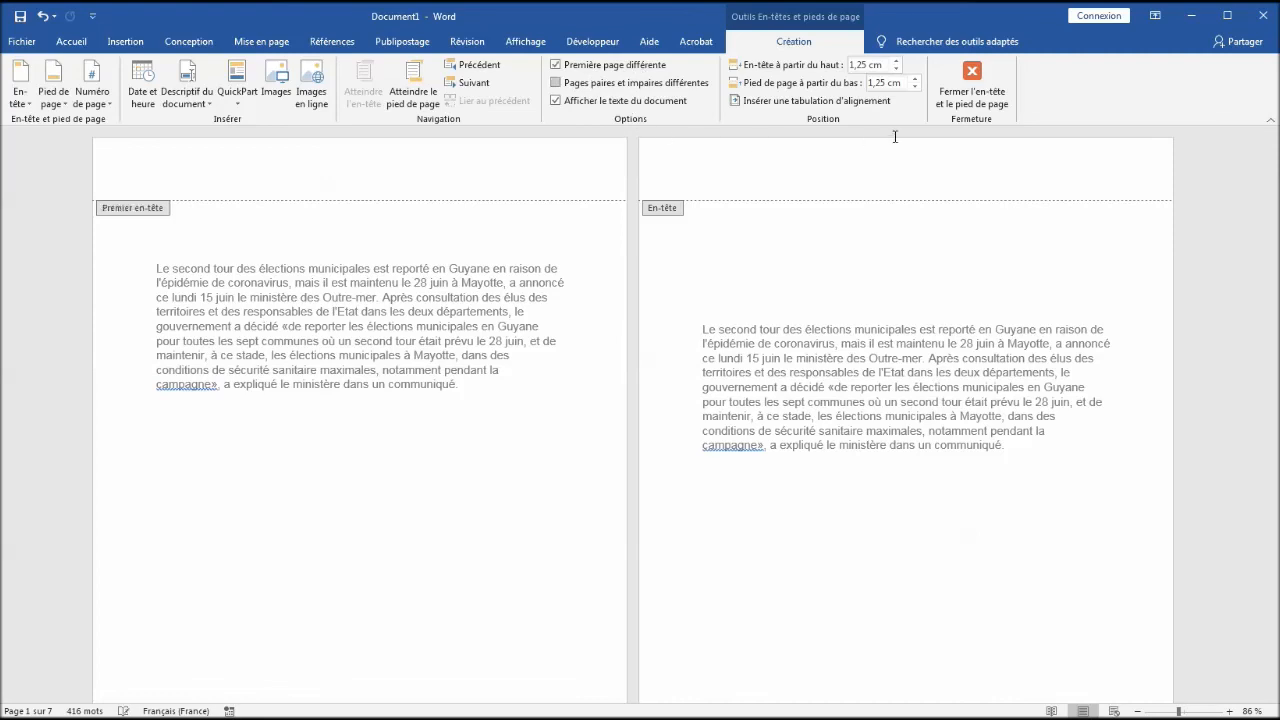
{"action": "double_click", "coordinate": [250, 342]}
Insert the predefined EXEMPLE 2 watermark on the first page
{"action": "left_click", "coordinate": [189, 41]}
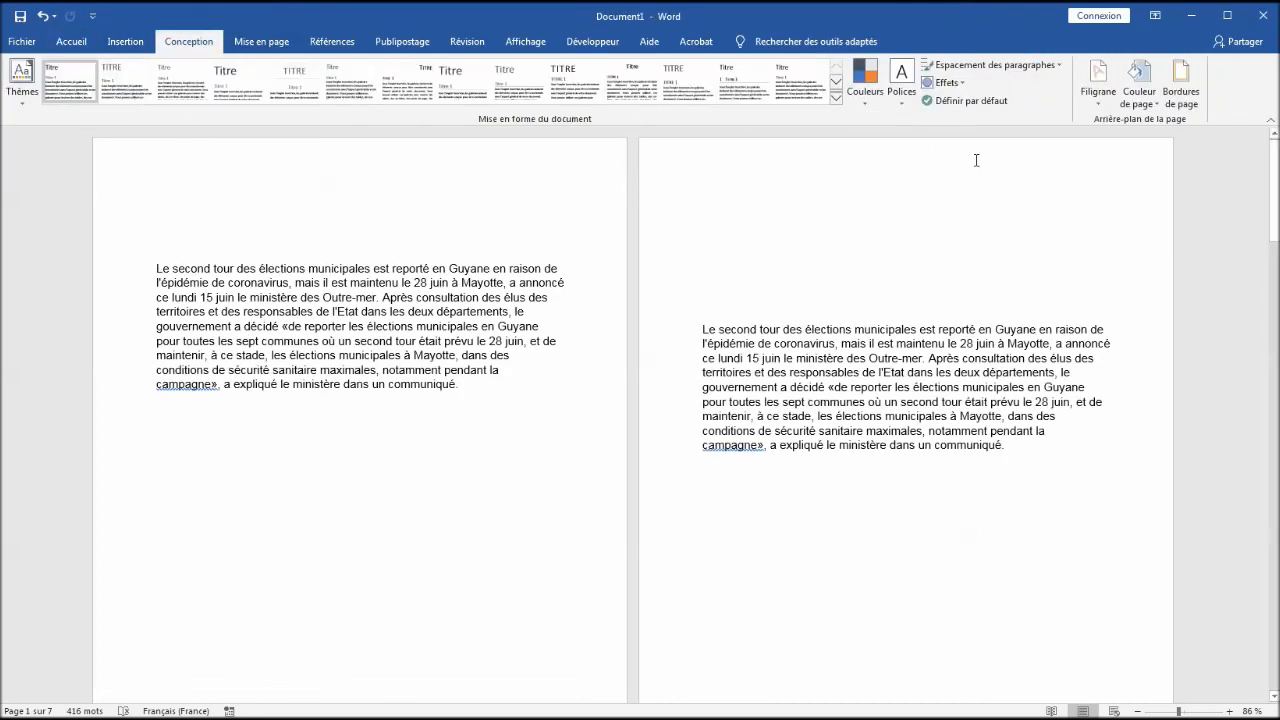
{"action": "left_click", "coordinate": [1096, 100]}
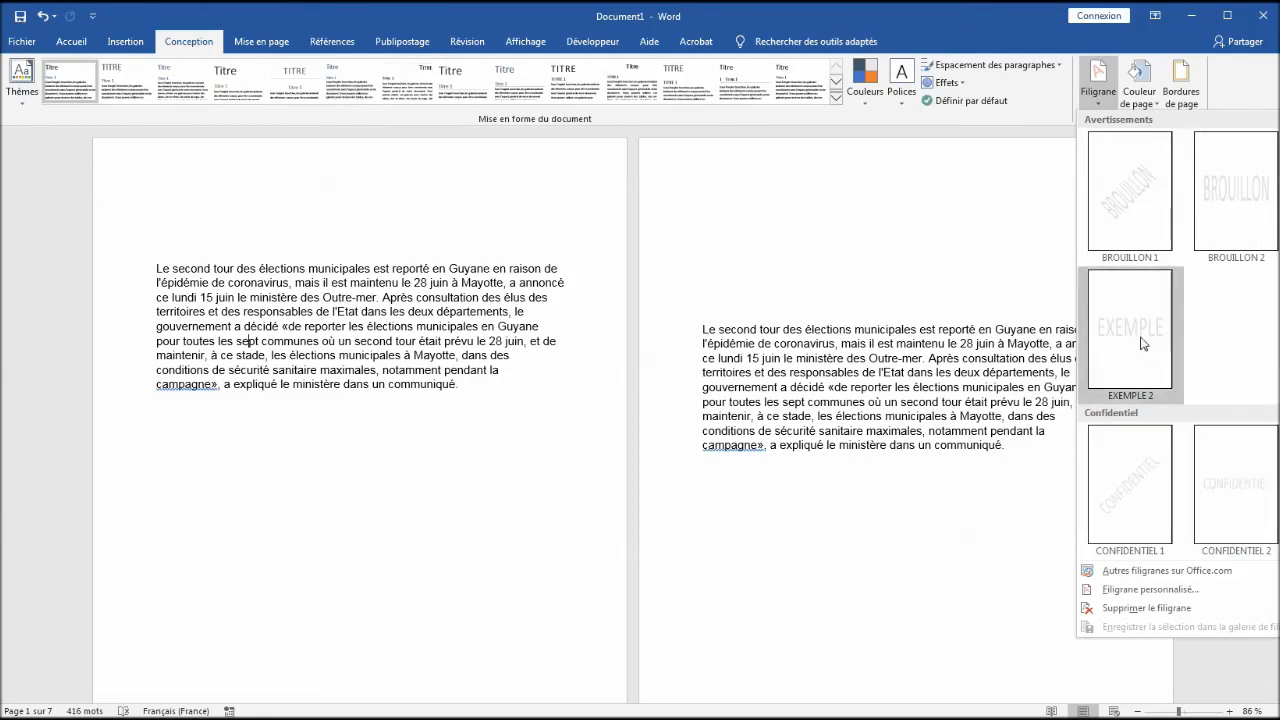
{"action": "left_click", "coordinate": [812, 378]}
{"action": "left_click", "coordinate": [765, 401]}
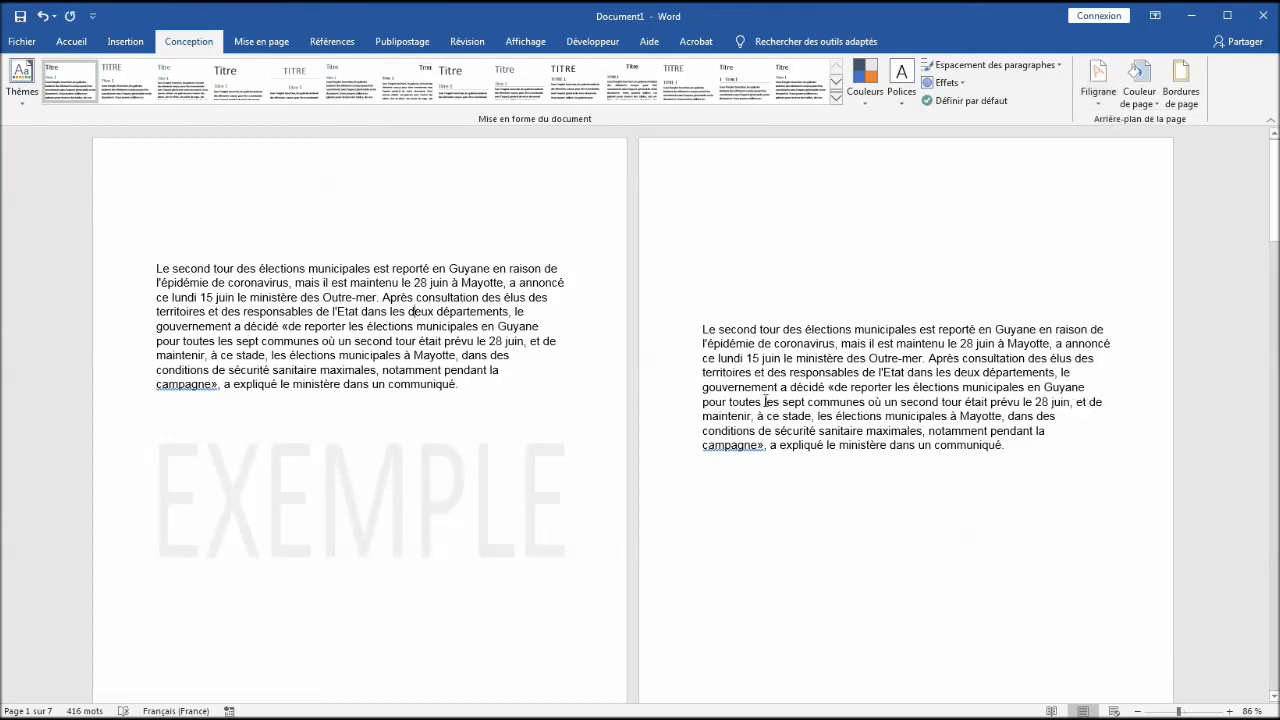